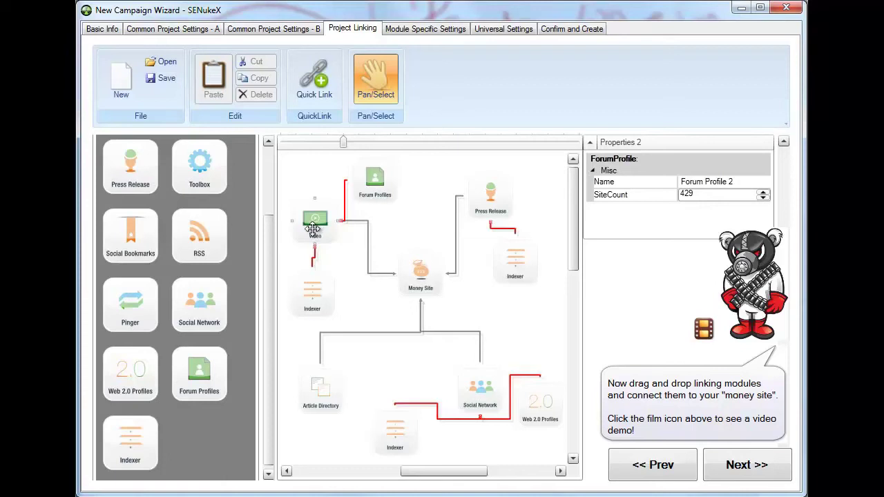
Step: Nudge the Video, Press Release, Social Network and Article Directory nodes into a tidier layout
drag(313, 220, 312, 223)
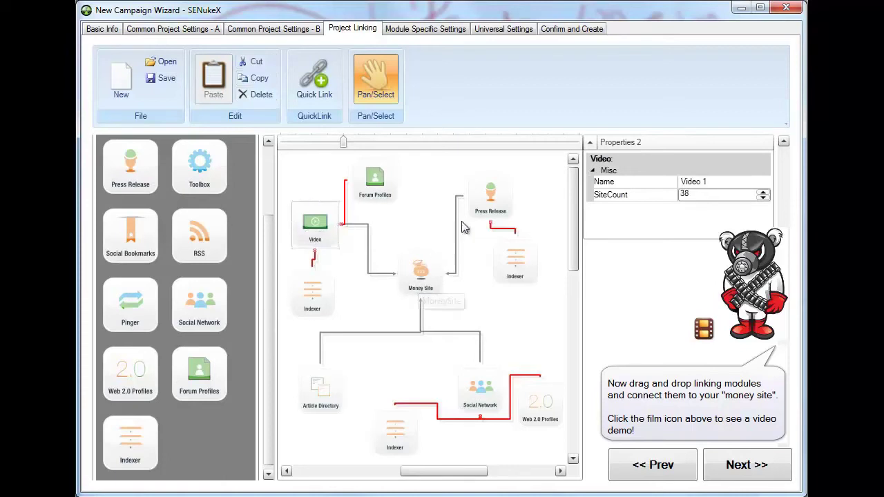
drag(487, 202, 499, 202)
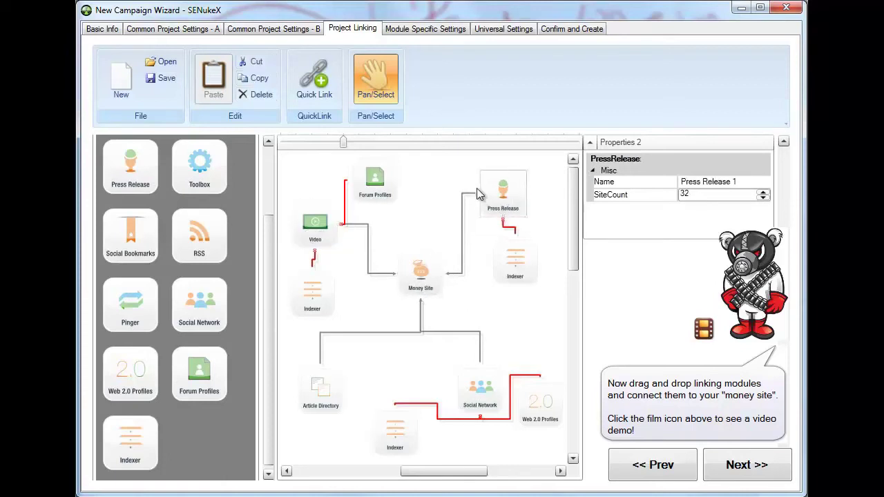
mouse_move(480, 390)
drag(489, 400, 478, 373)
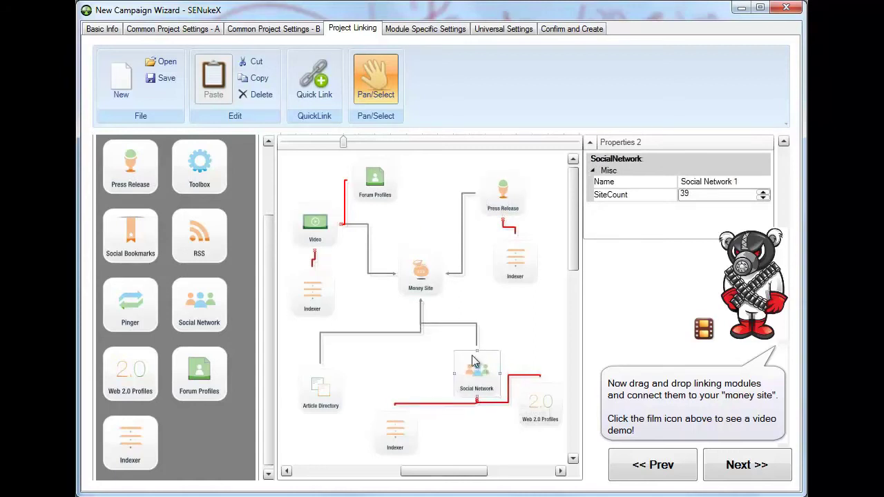
mouse_move(320, 387)
mouse_down()
mouse_move(345, 390)
mouse_move(342, 375)
mouse_up()
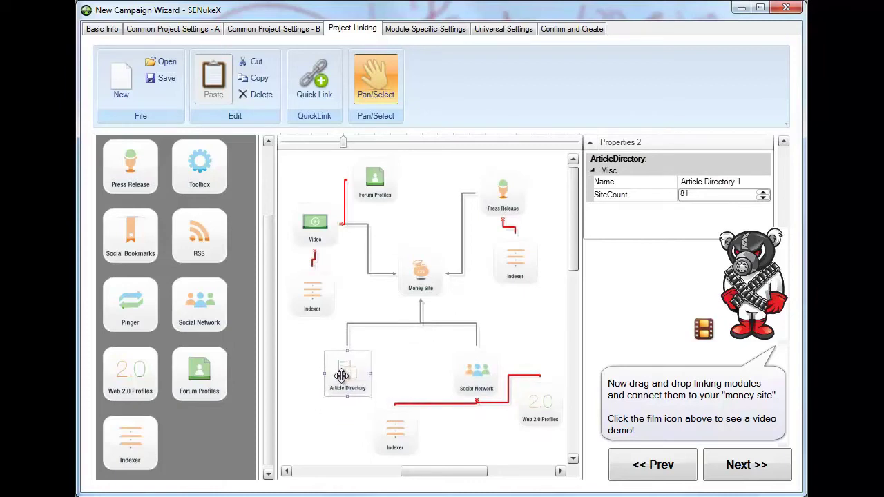
drag(476, 382, 479, 384)
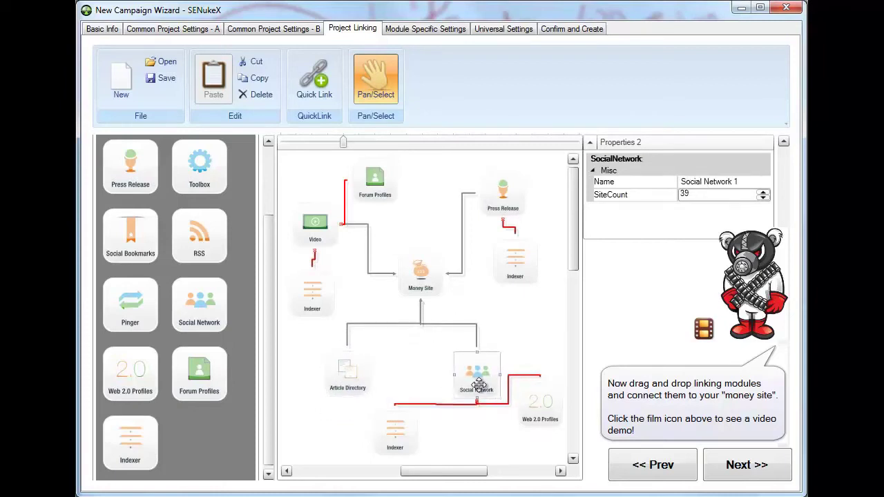
click(500, 201)
drag(322, 223, 329, 217)
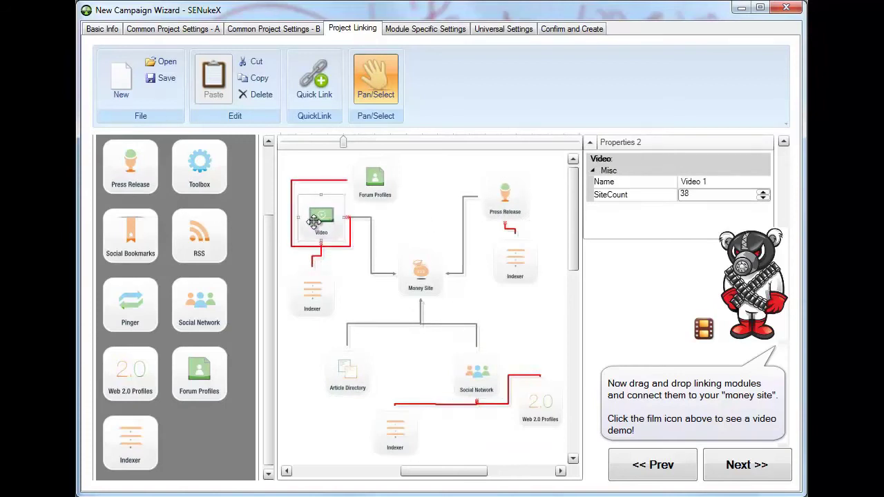
Step: Check the SiteCount of Forum Profiles, Web 2.0 Profiles, Money Site, Social Network and Video
click(367, 192)
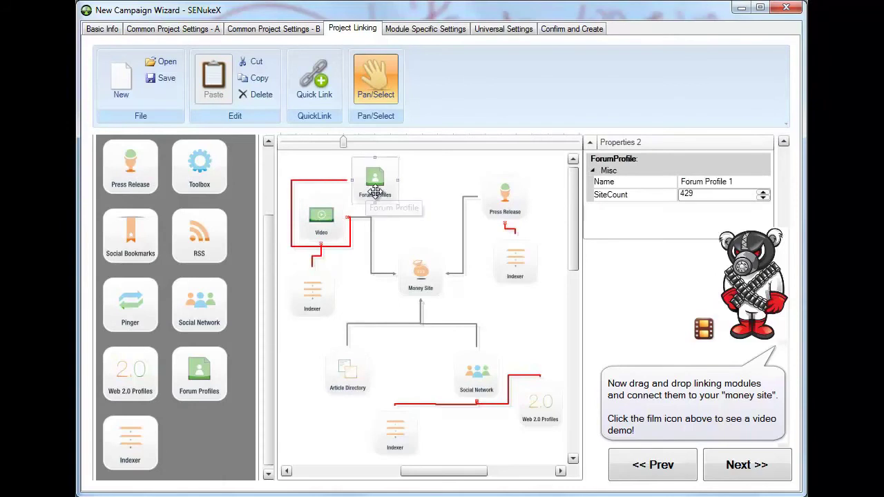
click(540, 414)
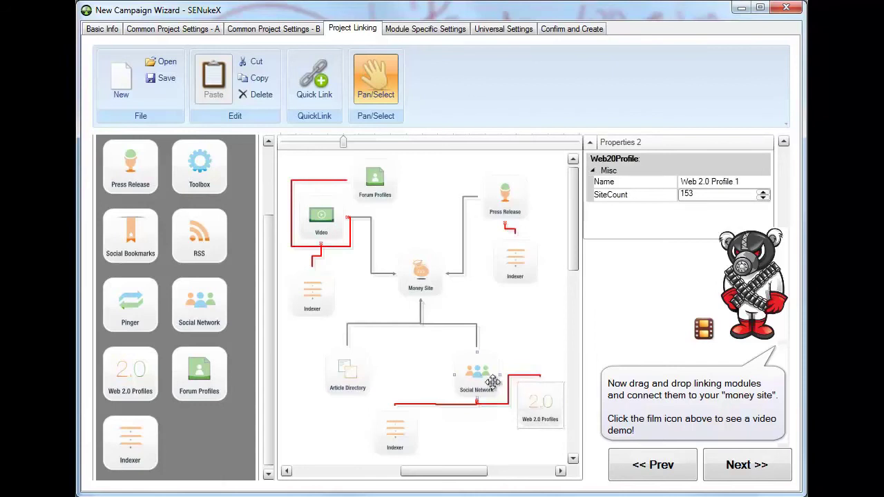
click(421, 284)
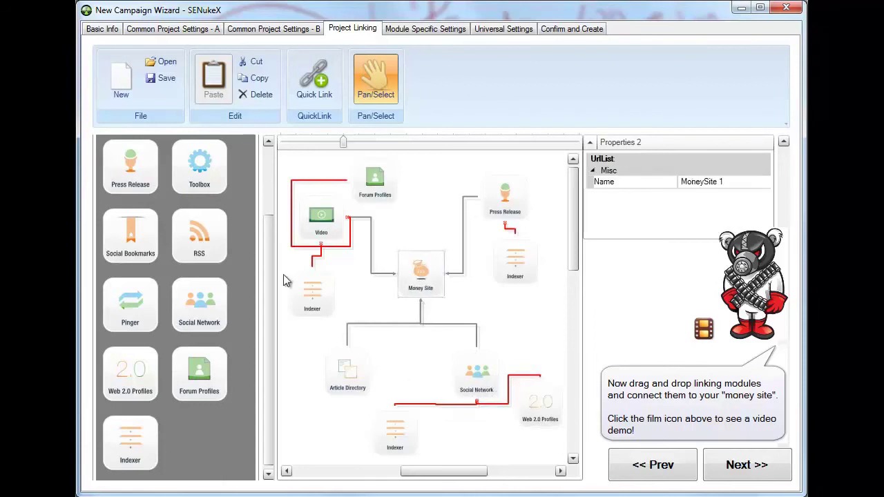
click(483, 377)
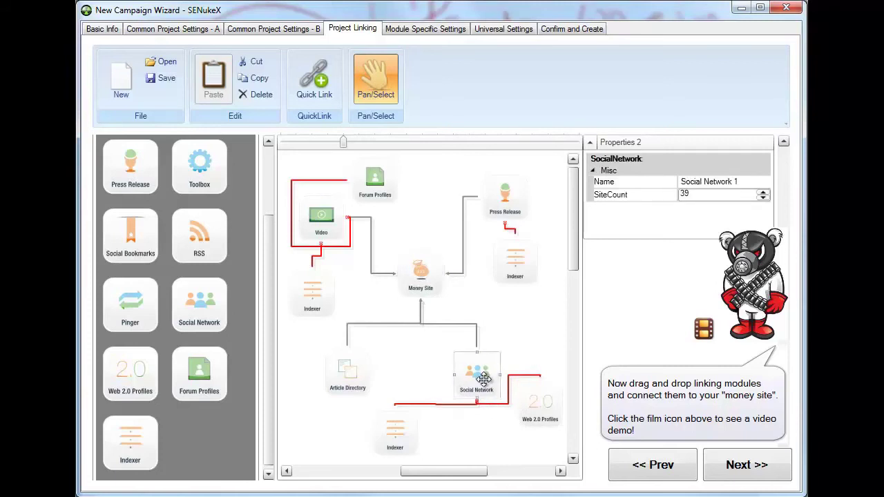
click(320, 218)
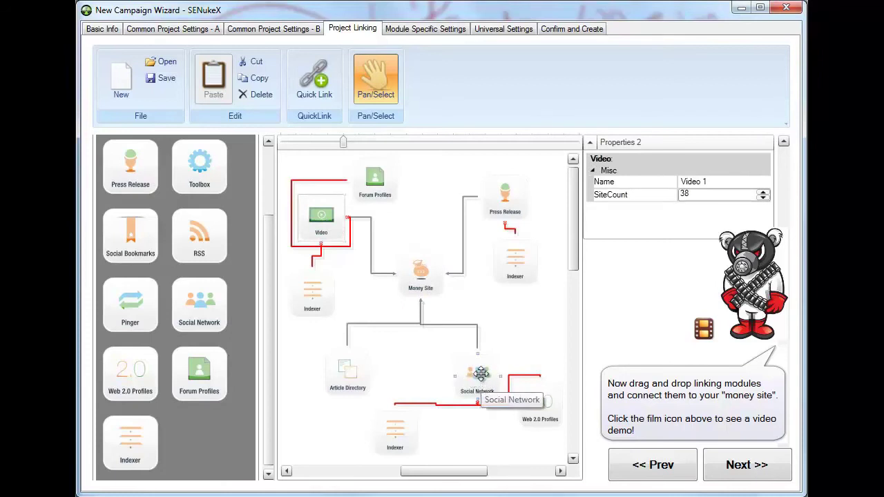
mouse_move(478, 377)
click(477, 378)
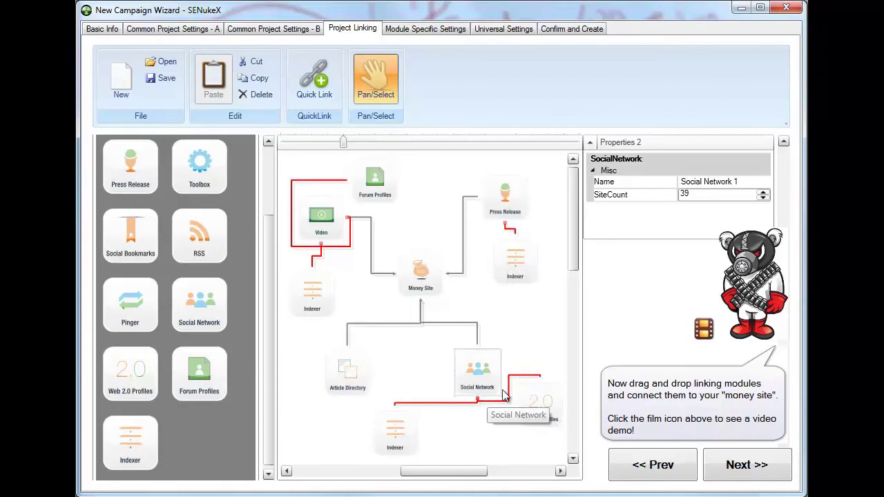
Step: Shift Social Network slightly left, nudge Article Directory right, and recheck Money Site
drag(474, 379, 462, 379)
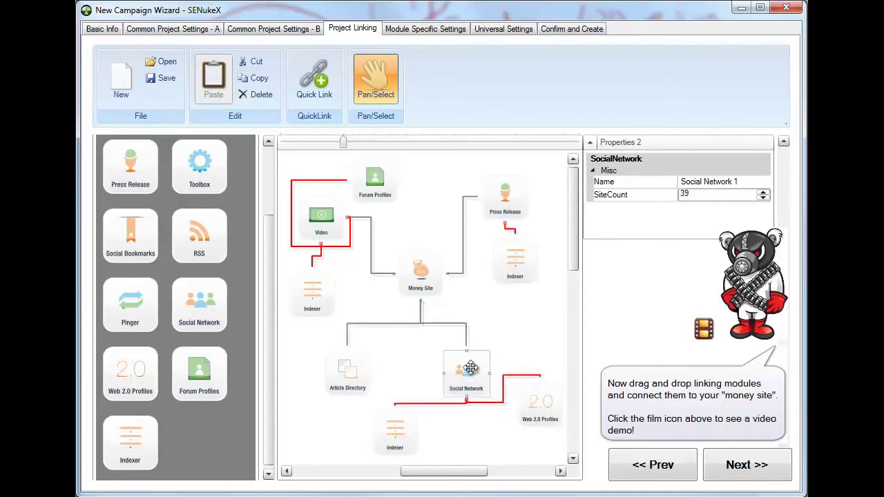
drag(344, 366, 347, 366)
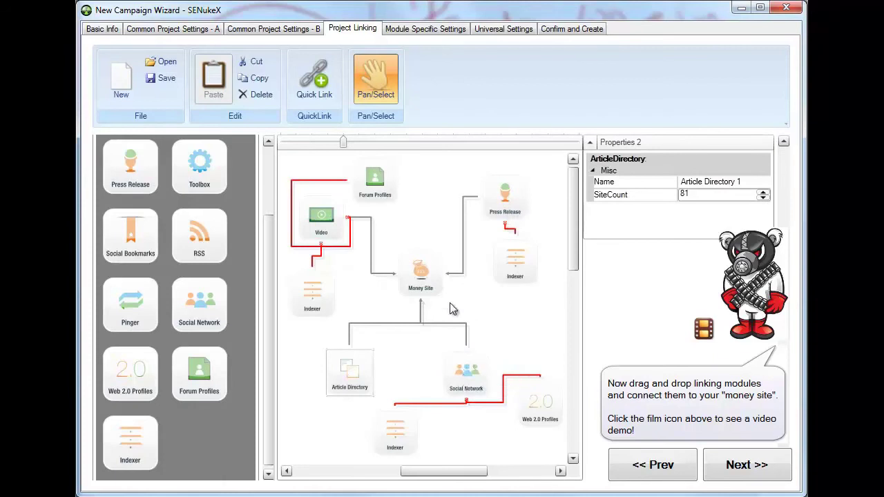
click(420, 284)
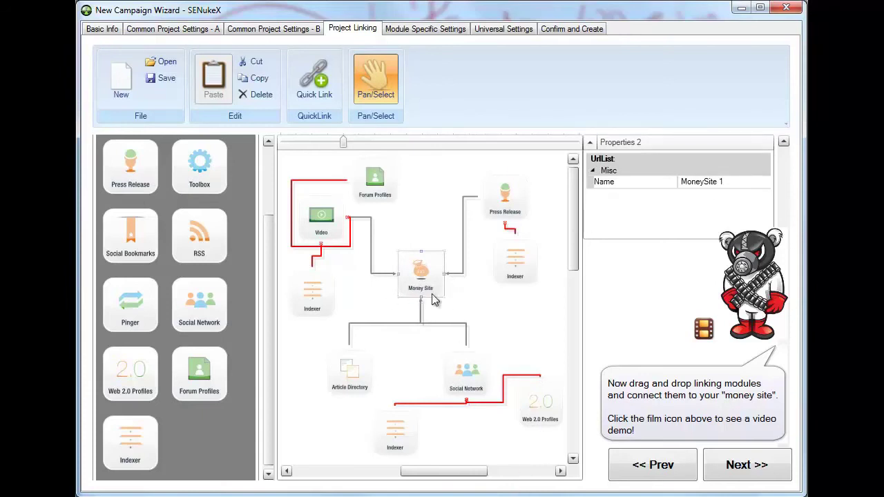
Step: Save the linking diagram as the XML file 'daily strategy'
click(155, 77)
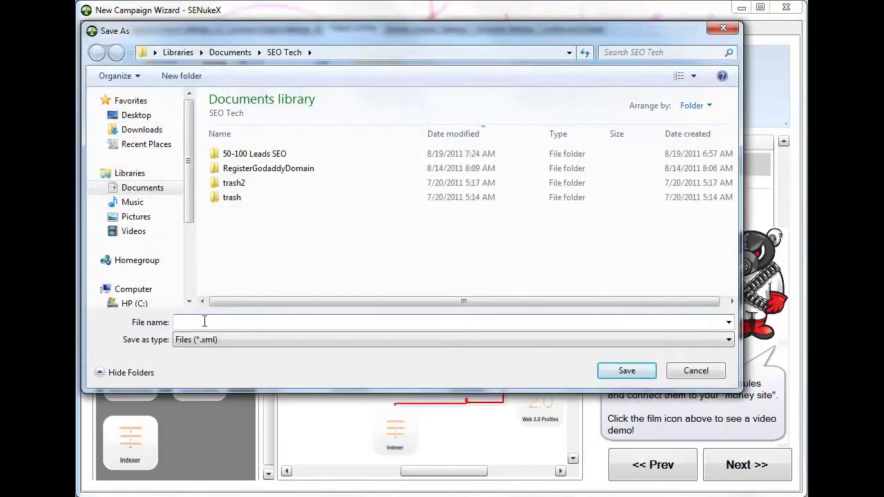
text(daily strategy)
click(624, 380)
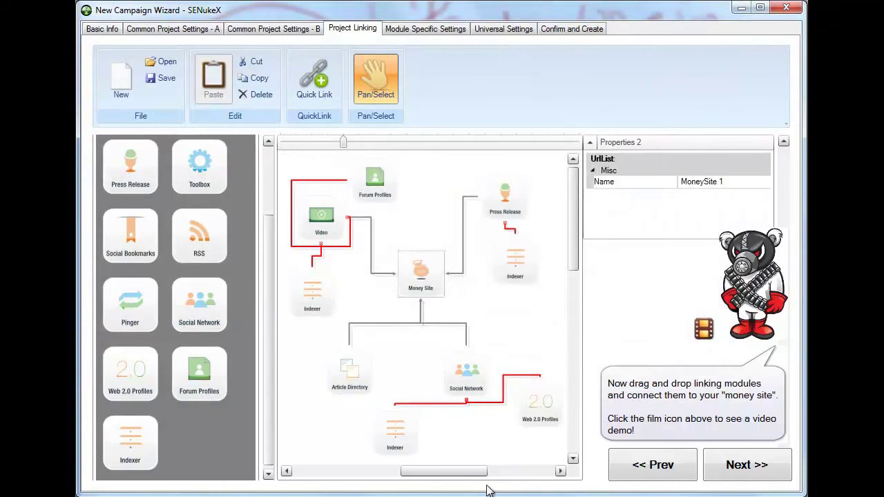
Step: Advance the wizard, then add animoto_360p from Downloads to the Movie Maker project
click(755, 471)
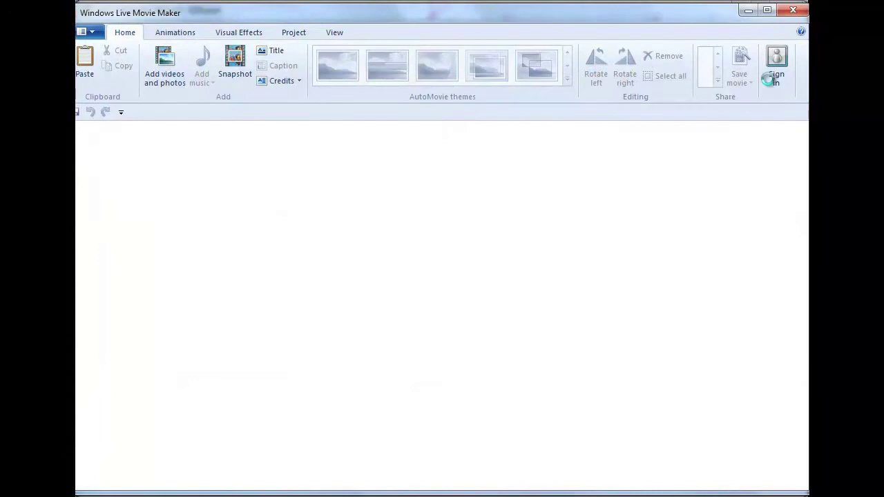
click(147, 77)
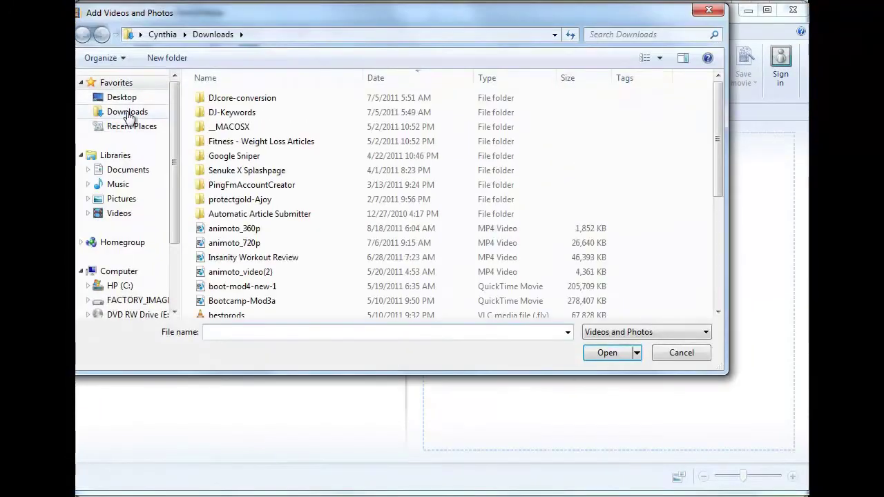
click(126, 116)
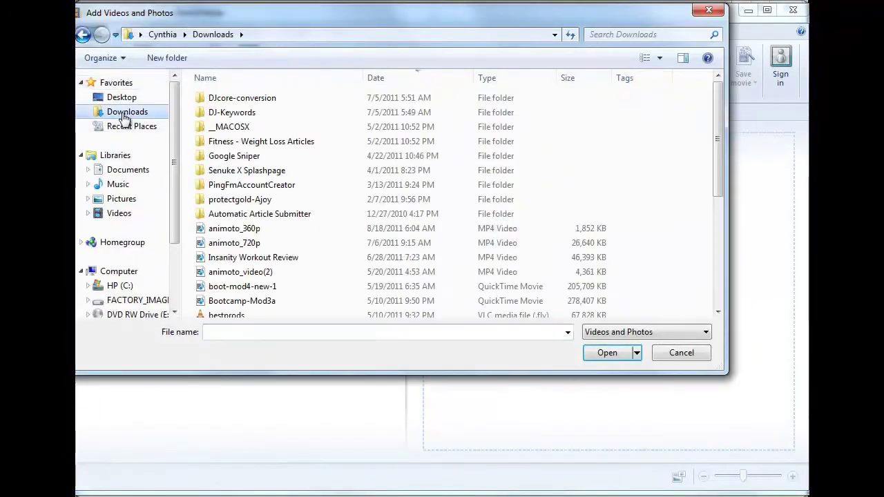
click(225, 231)
click(602, 353)
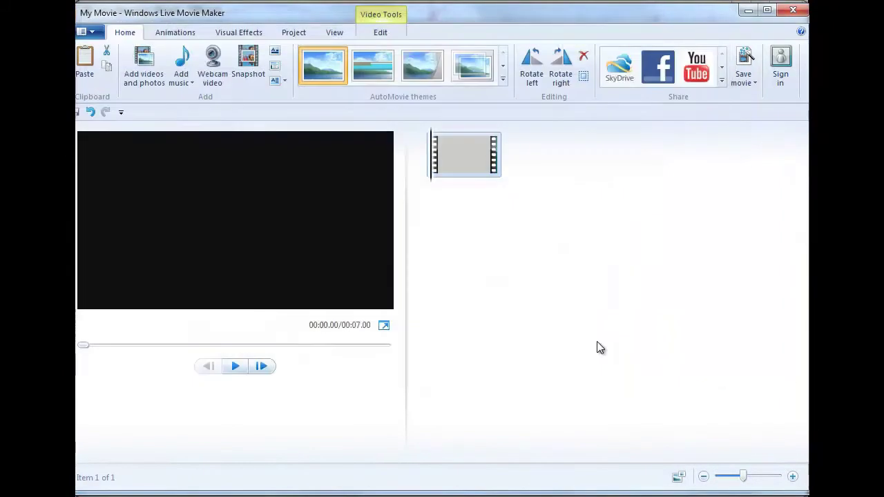
Step: Look over the Save movie options, then close Movie Maker
click(746, 83)
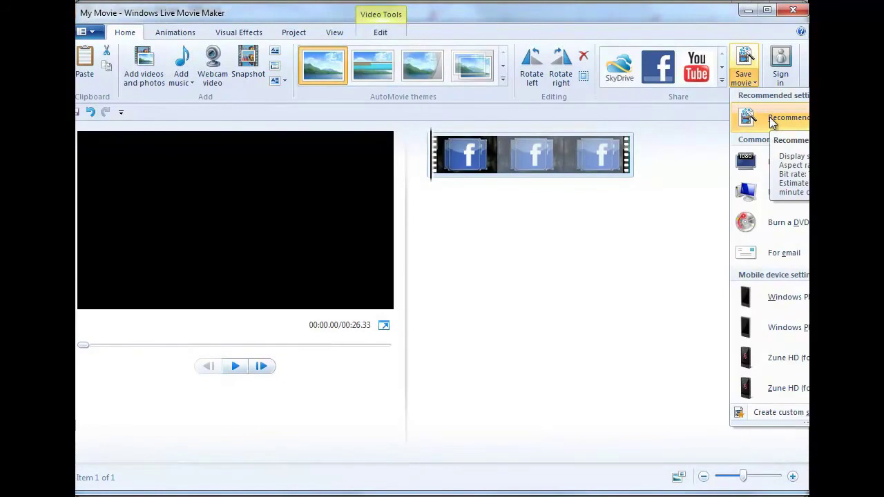
click(792, 13)
click(792, 13)
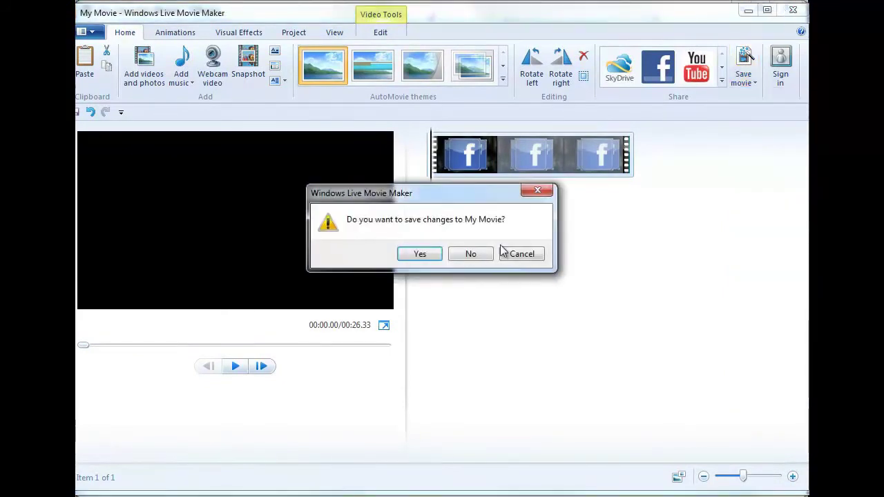
Step: Answer Movie Maker's save prompt and pick Facebook marketing vid2 as the Video 1 file
click(476, 254)
click(380, 81)
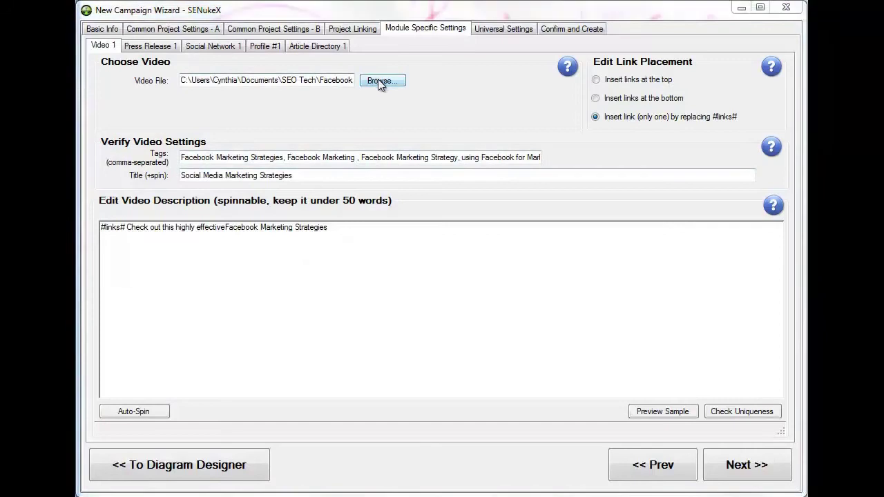
click(284, 218)
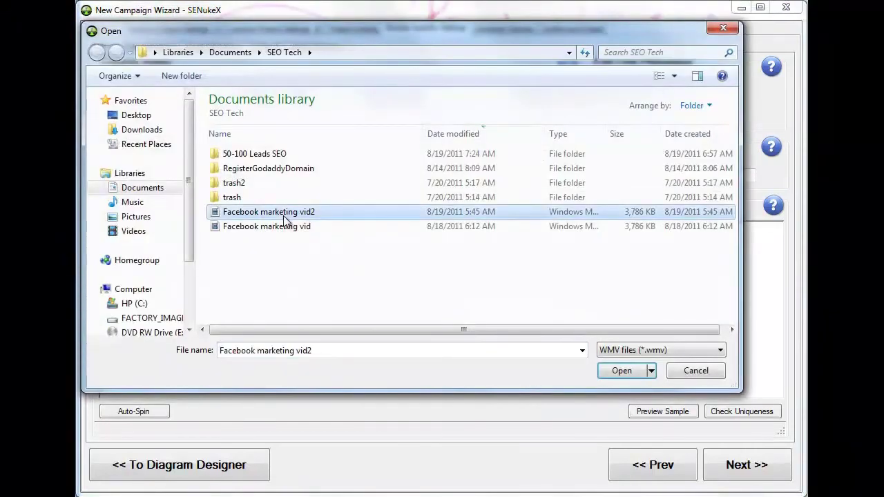
click(698, 373)
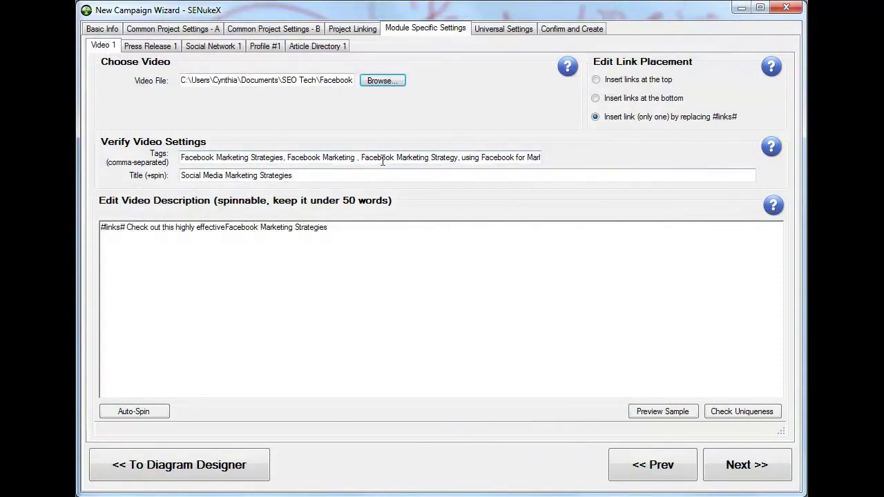
Step: Check the title, and confirm the description starts with #links# before its Facebook text
drag(359, 175, 237, 177)
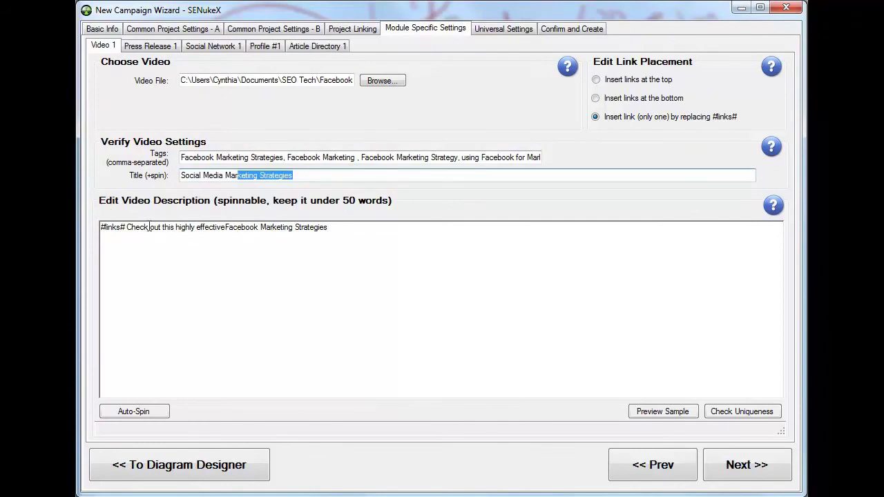
drag(126, 232, 102, 233)
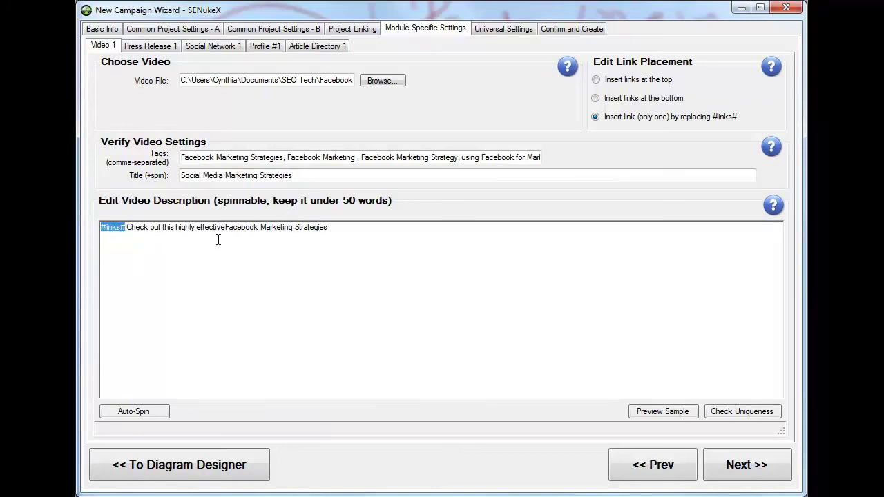
drag(226, 227, 254, 229)
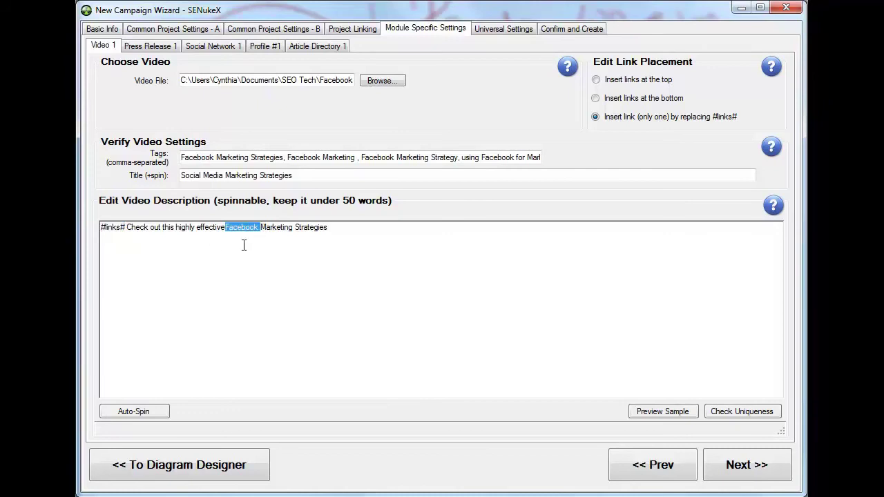
click(226, 227)
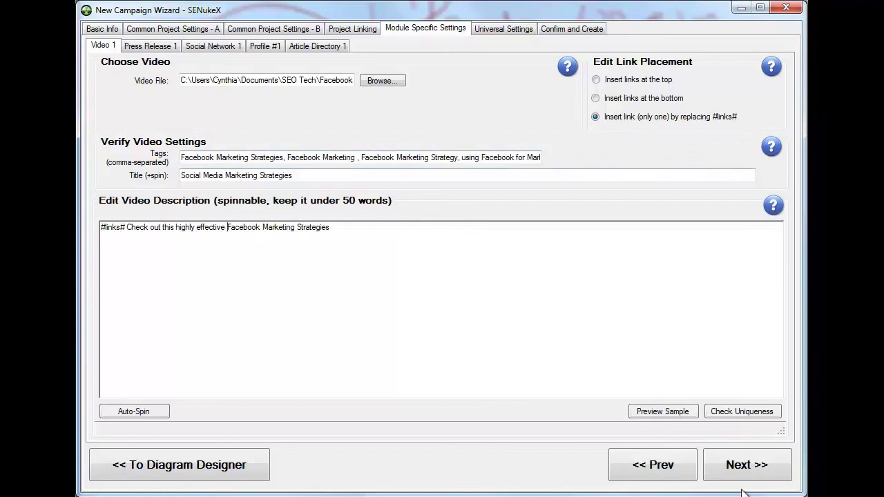
Step: Advance SENukeX to the press release page and copy the spun article in The Best Spinner
click(743, 468)
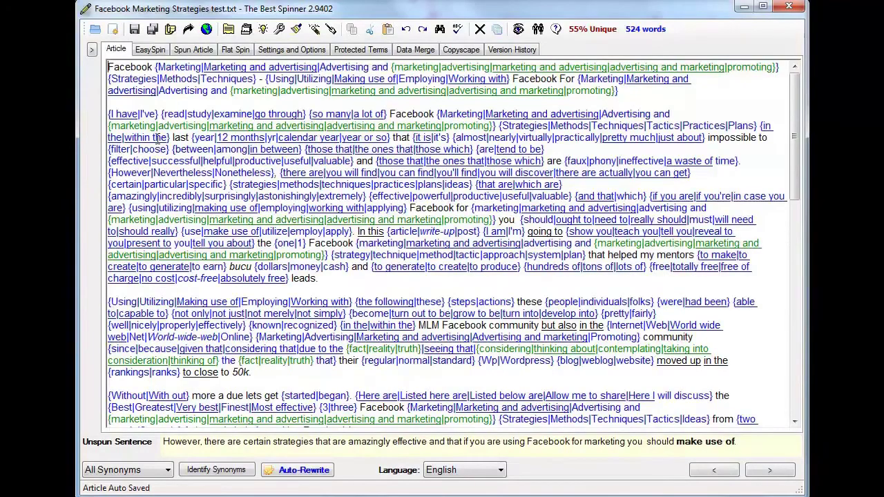
click(170, 31)
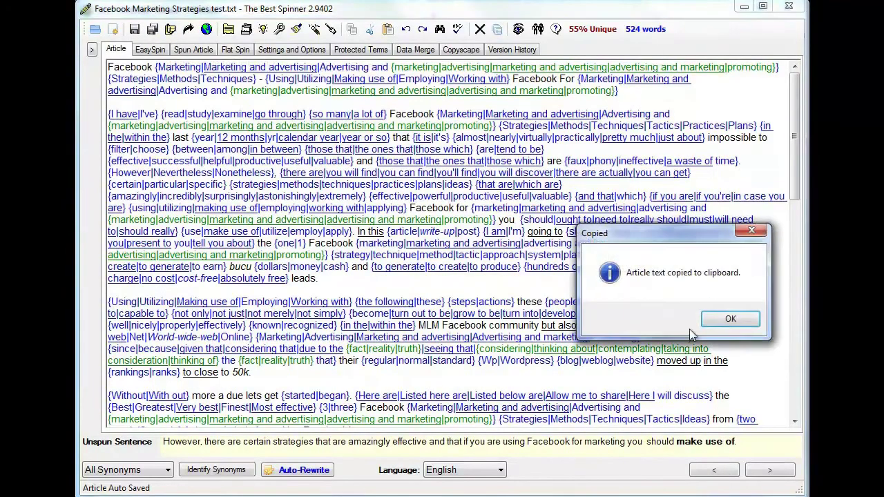
click(721, 319)
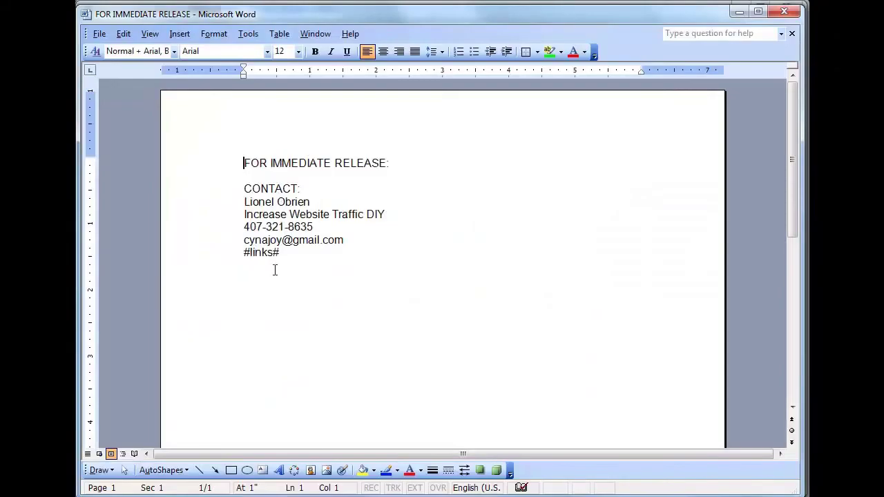
Step: Review the header's contact name and company line 'Increase Website Traffic DIY'
click(310, 249)
key(ctrl+a)
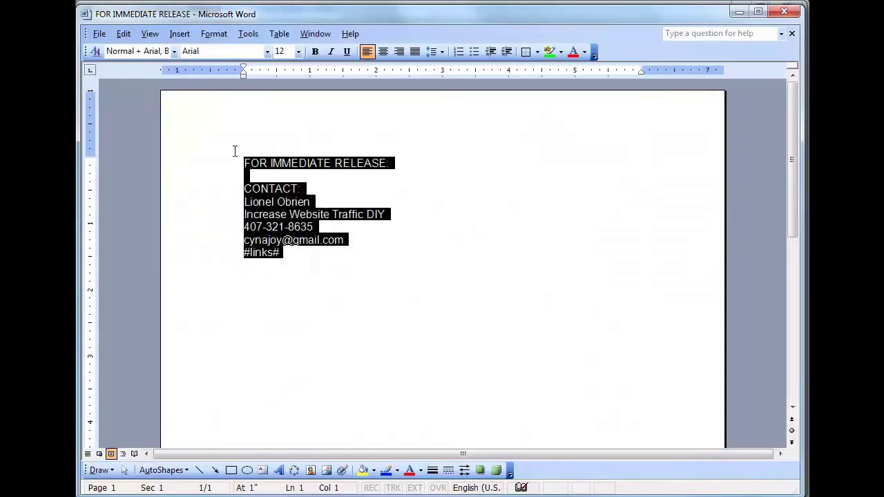
click(359, 214)
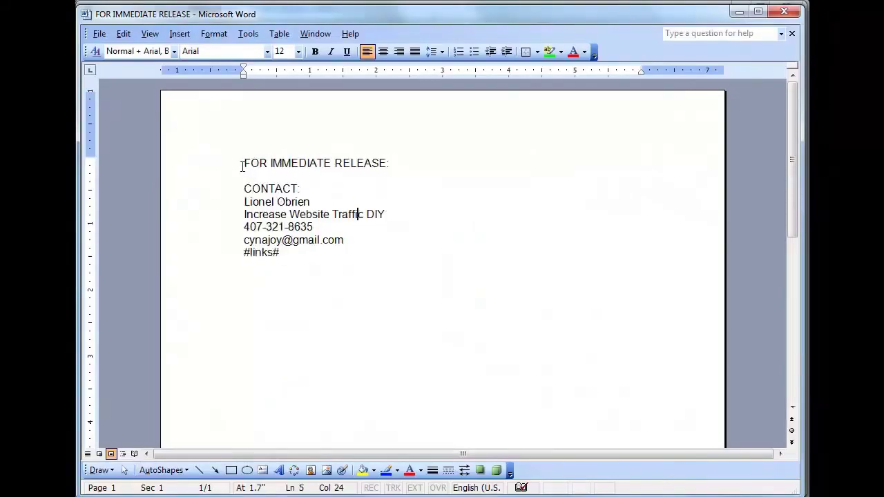
double_click(319, 200)
mouse_move(319, 200)
mouse_down()
mouse_move(246, 211)
mouse_move(409, 215)
mouse_up()
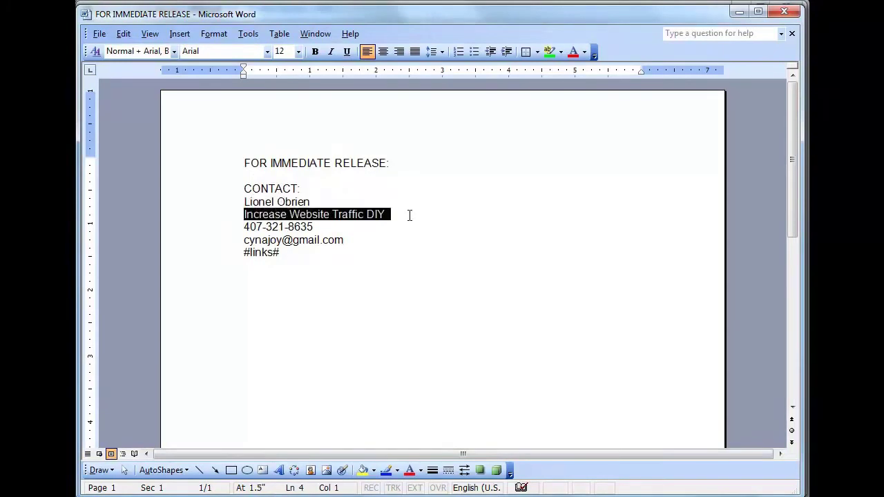
click(351, 229)
Step: Review the email and #links# lines, select FOR IMMEDIATE RELEASE through #links#, minimize Word
click(231, 242)
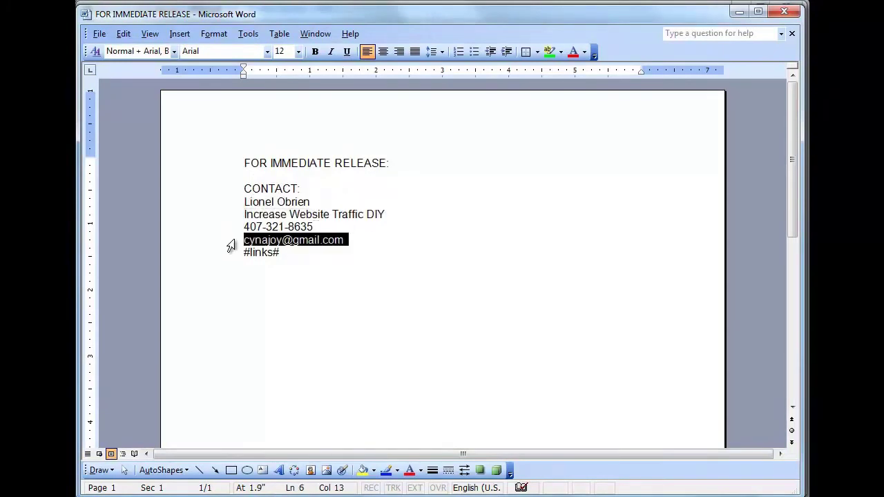
click(289, 253)
drag(289, 253, 240, 257)
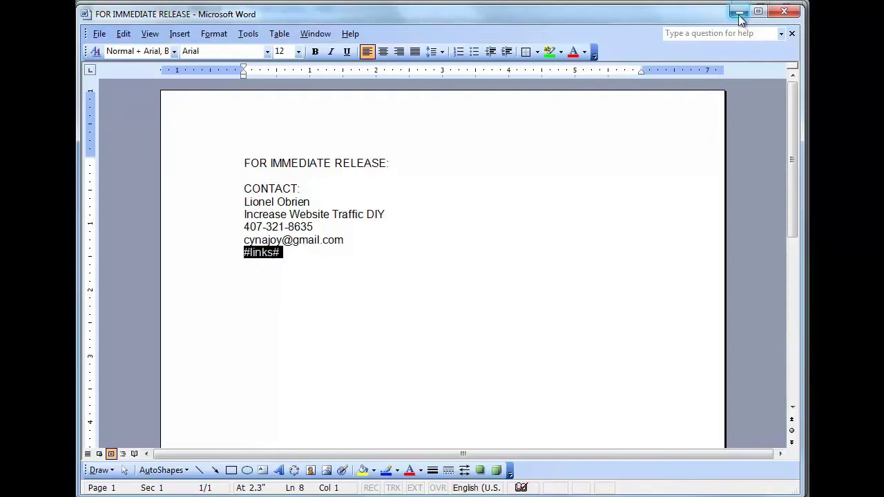
drag(346, 269, 238, 137)
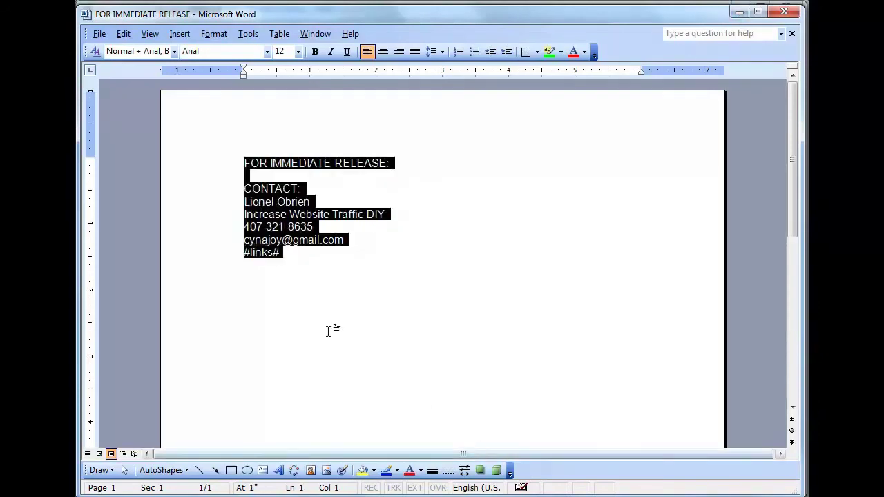
click(739, 12)
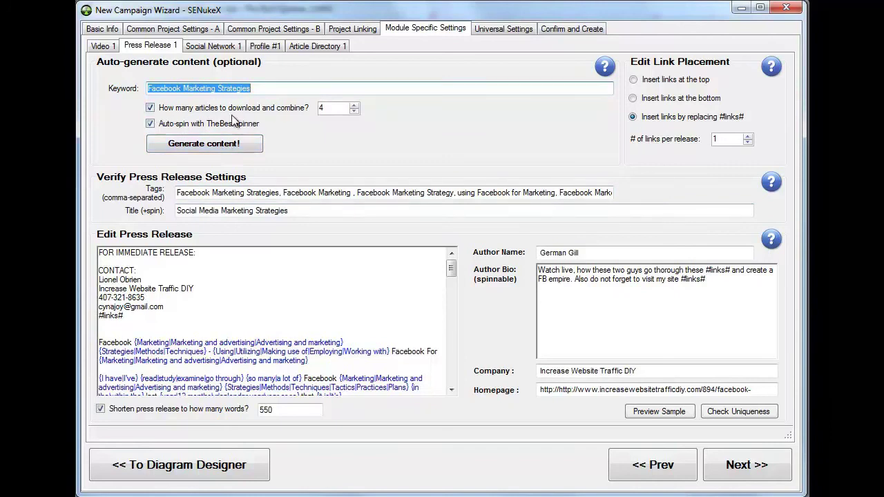
Step: Adjust the number of articles to combine, settling back at 4
click(354, 106)
click(353, 107)
click(354, 107)
click(354, 107)
click(354, 111)
click(354, 111)
click(354, 111)
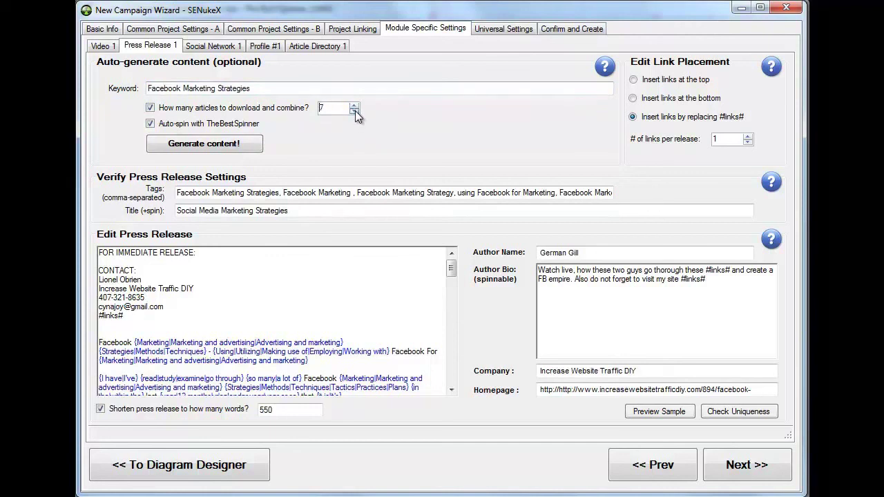
click(354, 111)
click(354, 112)
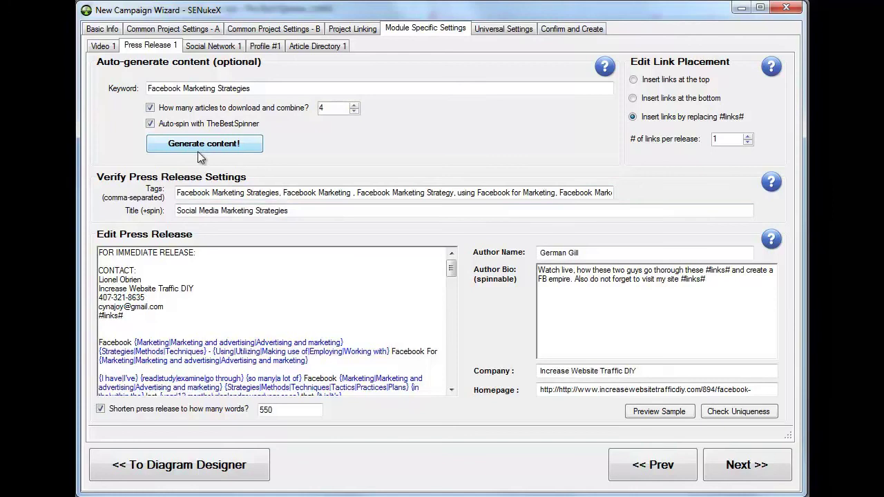
Step: Inspect the press release header and its #links# placeholder
mouse_move(99, 252)
mouse_down()
mouse_move(161, 320)
mouse_move(102, 243)
mouse_up()
click(245, 307)
drag(147, 316, 102, 246)
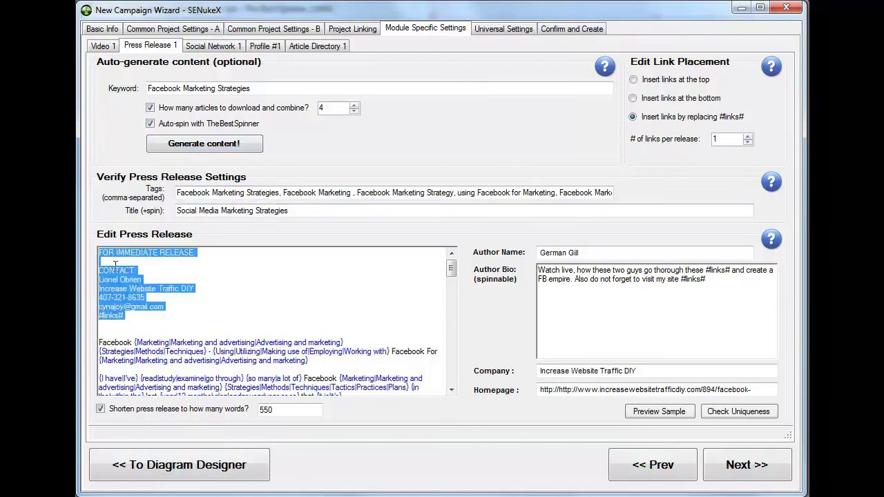
click(208, 303)
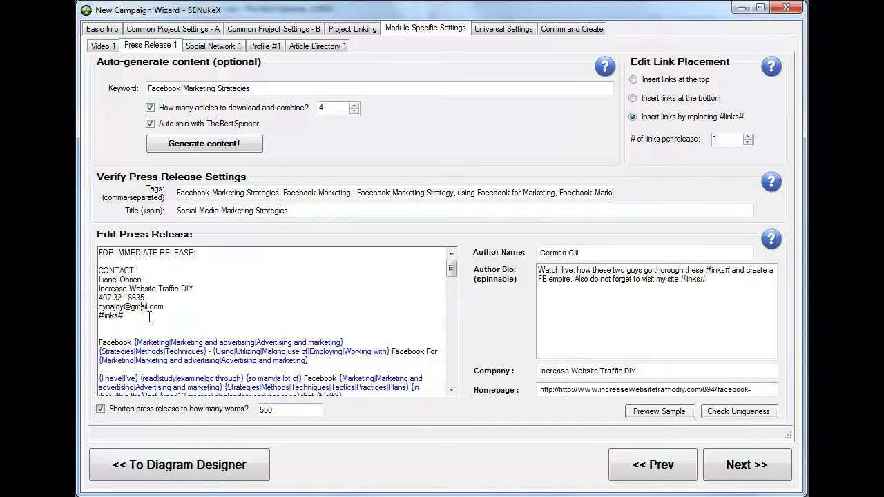
drag(136, 316, 98, 317)
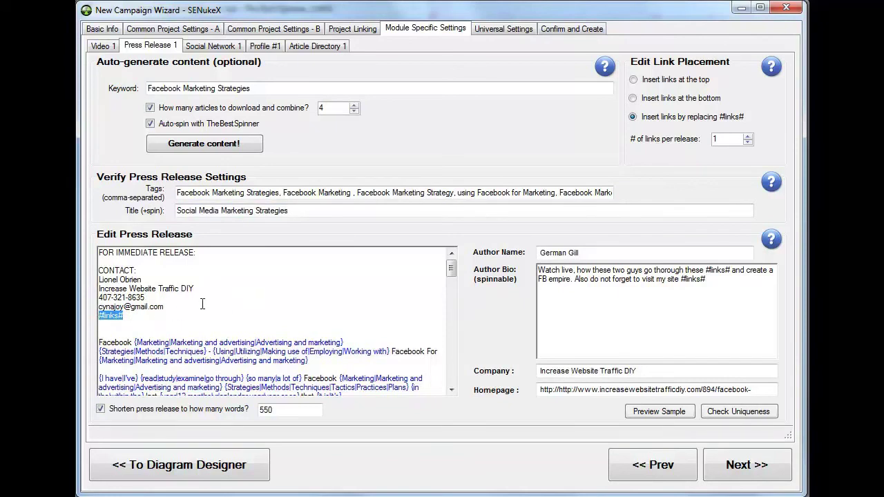
scroll(225, 294, down, 1)
scroll(225, 293, up, 1)
drag(123, 316, 98, 316)
Step: Add a #links# line after 'BIBLE now.' at the press release end, then advance
scroll(195, 296, down, 2)
scroll(194, 295, down, 3)
scroll(193, 295, down, 3)
scroll(193, 294, down, 2)
scroll(192, 294, up, 5)
scroll(142, 355, down, 2)
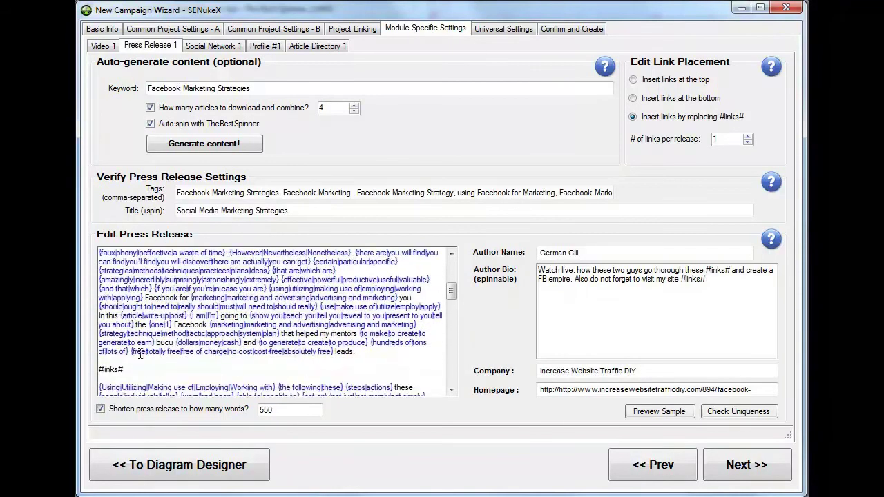
scroll(219, 330, down, 3)
scroll(218, 330, down, 3)
scroll(219, 330, down, 3)
click(263, 390)
key(Return)
key(Return)
text(#l)
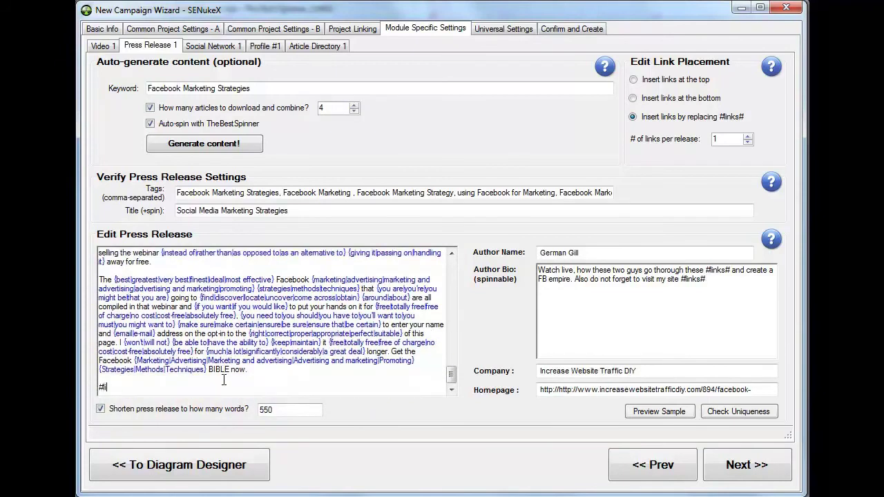
text(inks#)
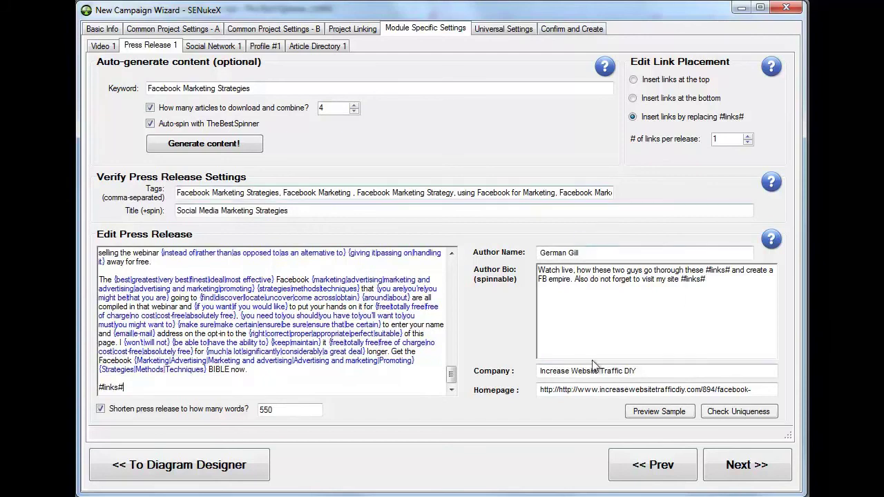
click(737, 473)
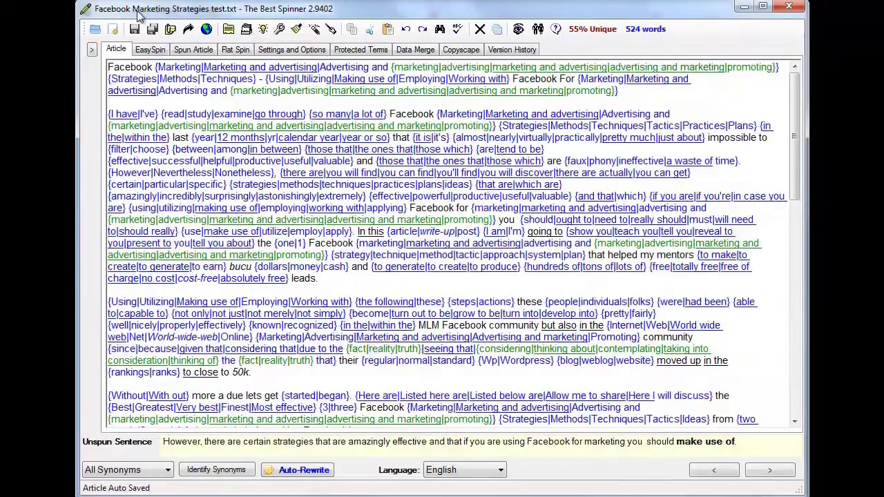
Step: Copy the spun article, verify #links# at both ends of the Social Network 1 article, advance
click(170, 29)
click(728, 318)
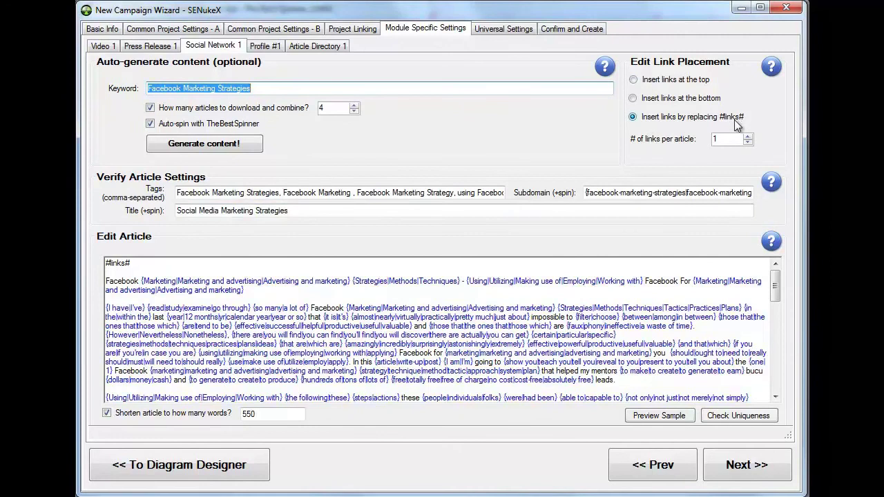
double_click(124, 263)
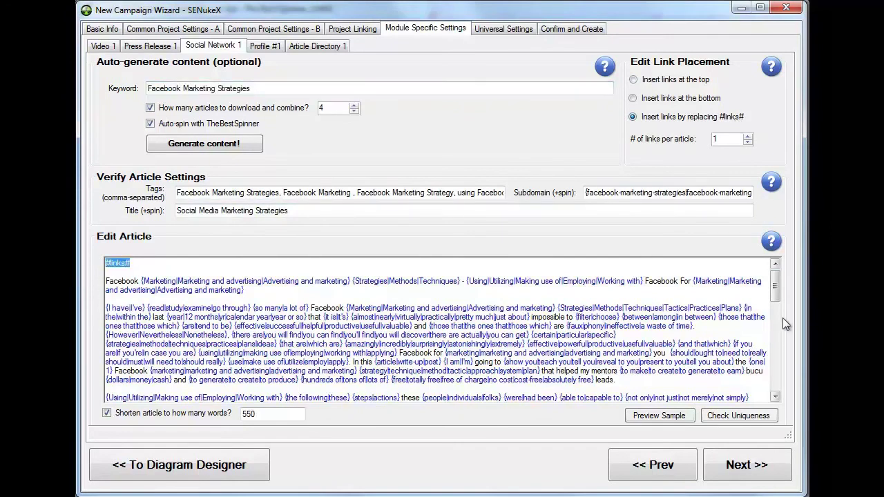
scroll(775, 325, down, 5)
scroll(775, 325, down, 10)
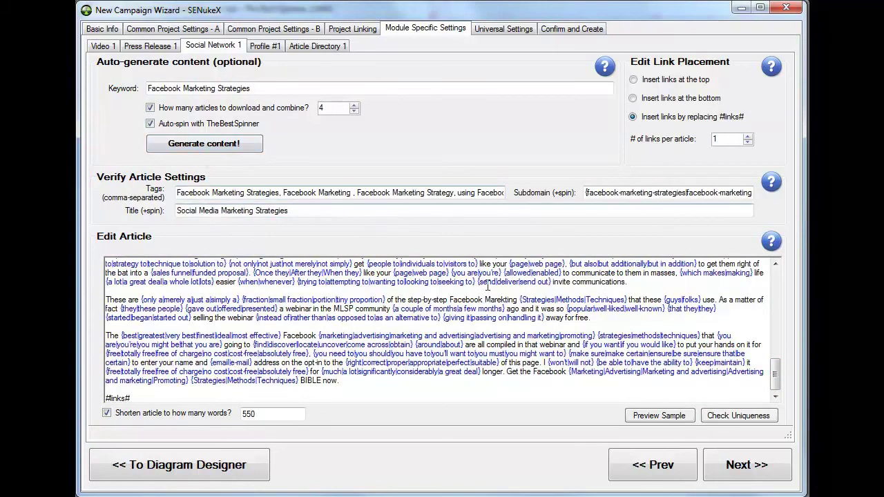
click(741, 476)
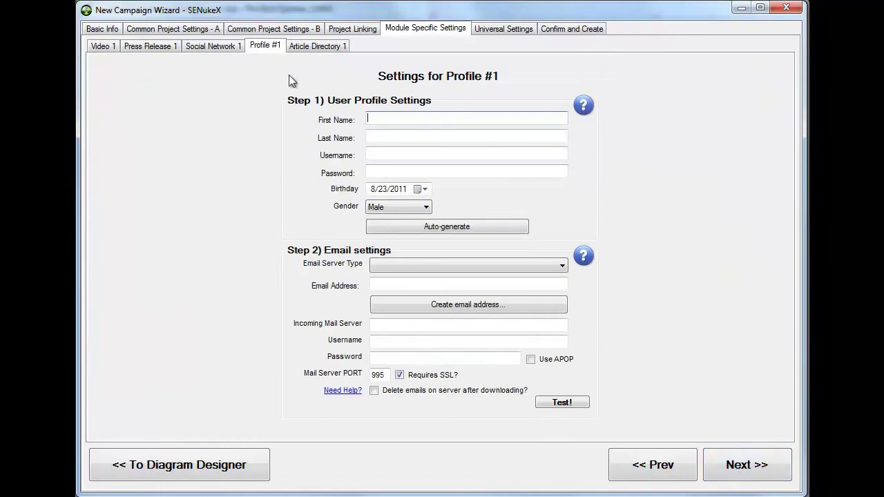
Step: Auto-generate Profile #1 login details and download a pre-created Hotmail account
click(456, 228)
mouse_move(584, 256)
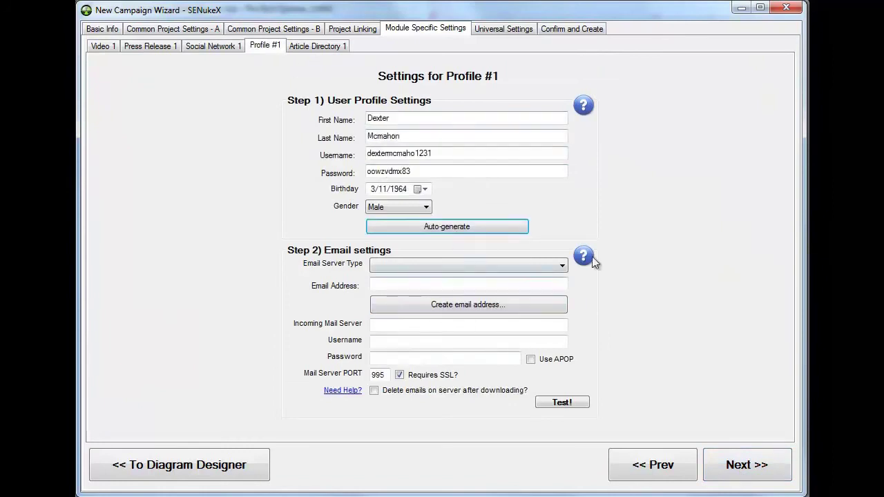
click(562, 265)
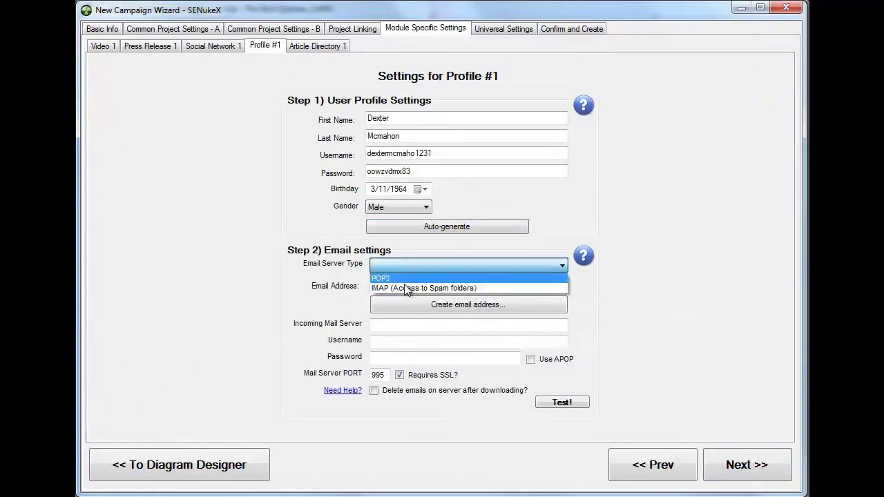
click(401, 304)
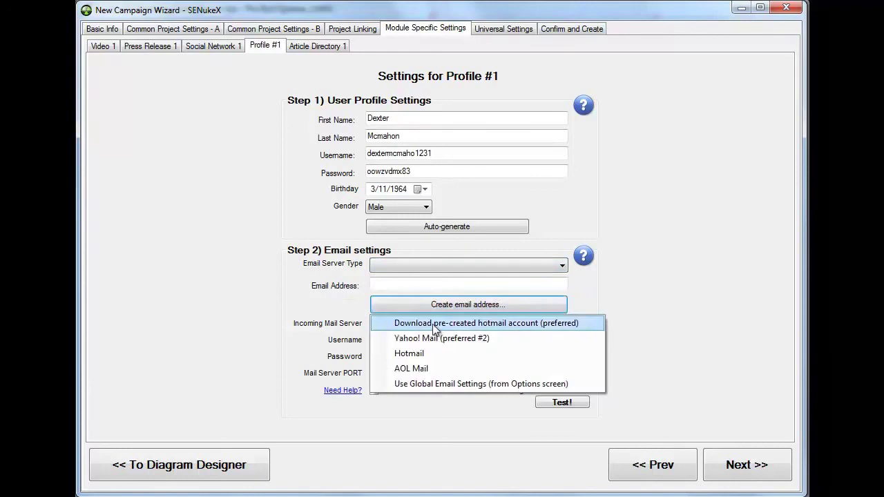
click(433, 324)
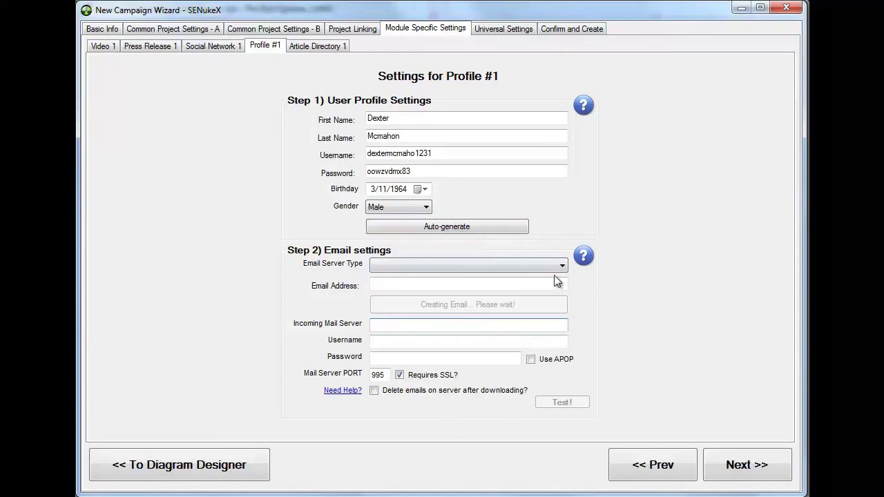
Step: Test the email login successfully and advance to Article Directory 1
click(565, 404)
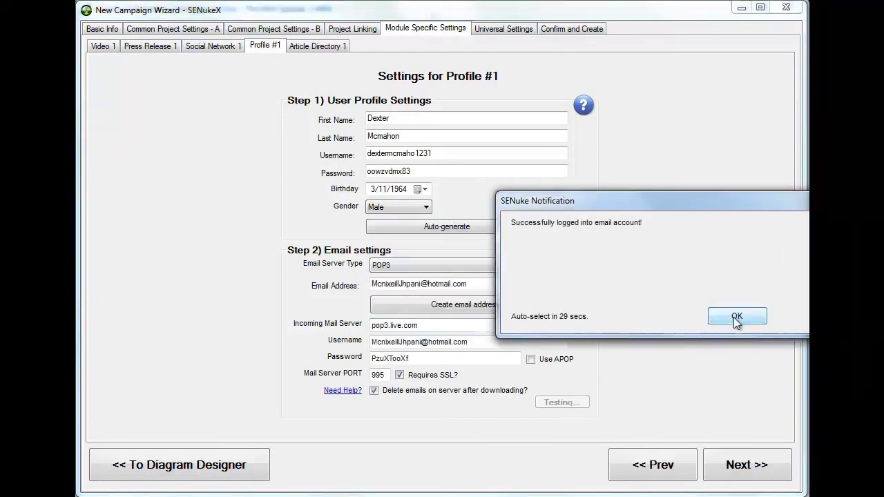
click(733, 317)
click(735, 465)
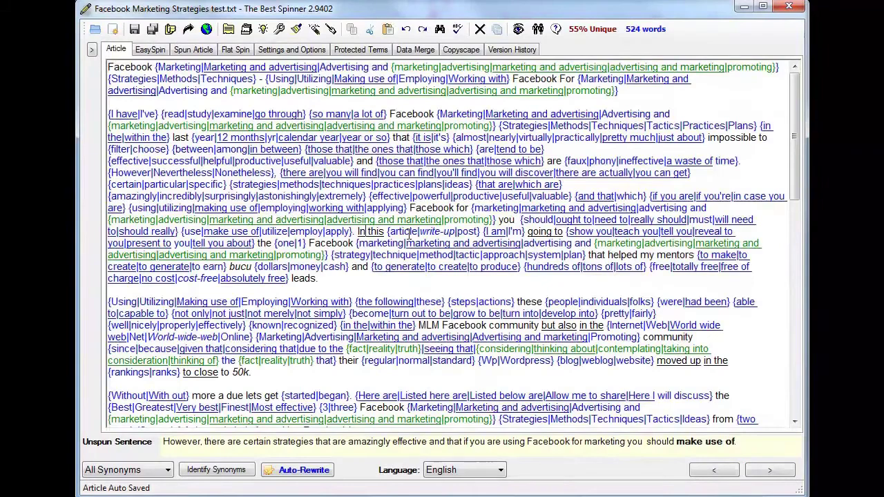
Step: Copy the spun article from The Best Spinner and paste it into the SENukeX article box
right_click(366, 232)
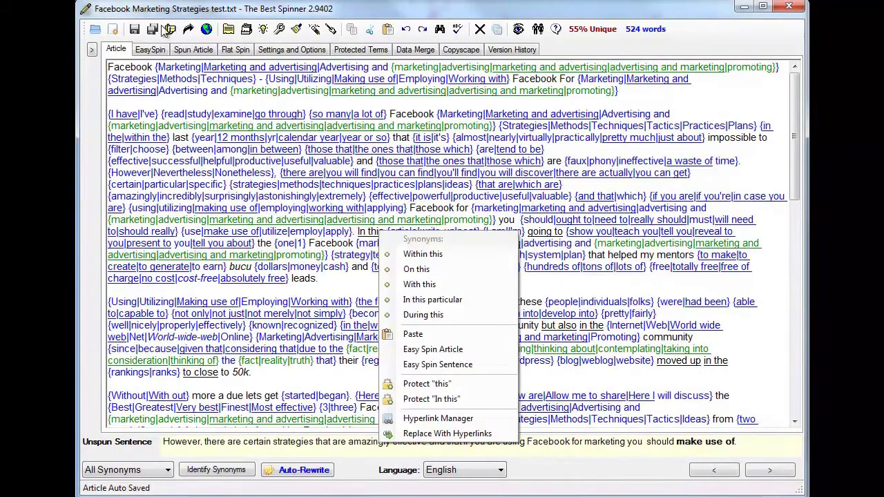
click(169, 29)
click(756, 323)
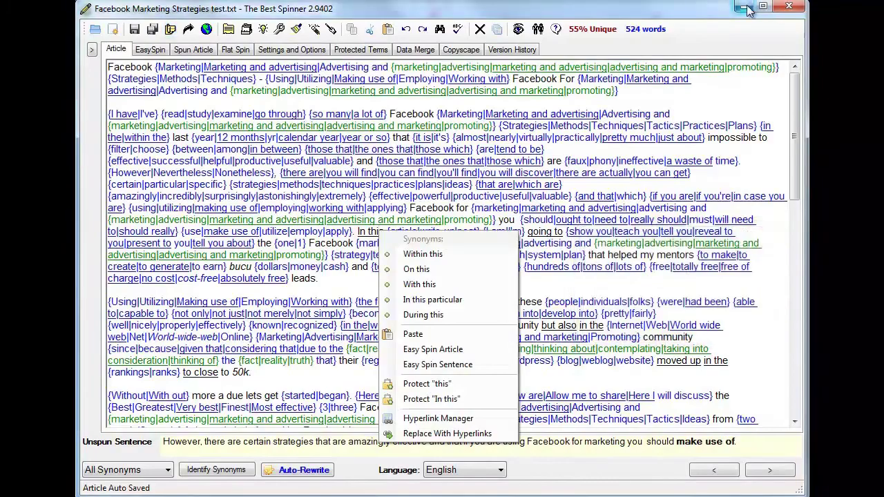
click(744, 6)
click(137, 251)
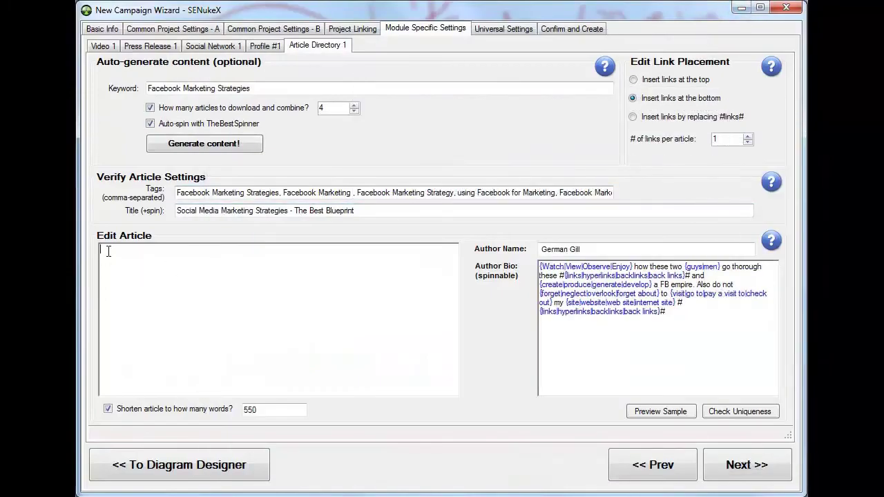
key(ctrl+v)
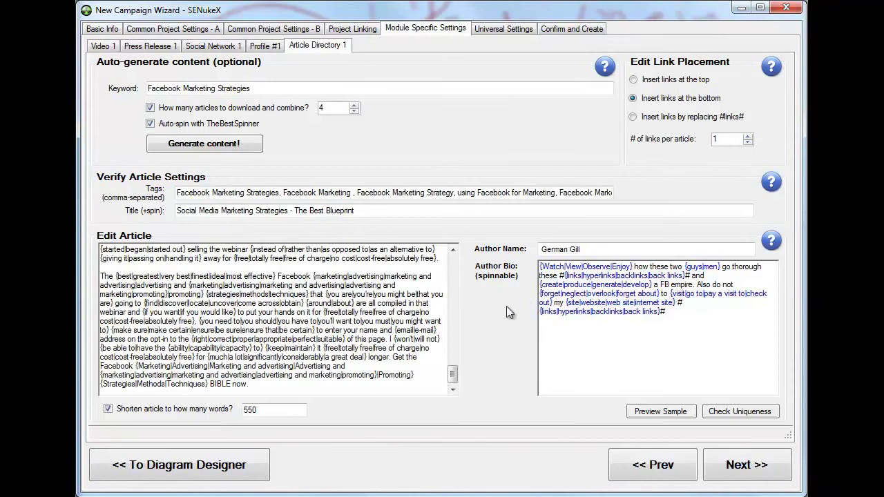
Step: Choose 'Insert links by replacing #links#', accept the missing-placeholder warning, and advance to Universal Settings
click(632, 117)
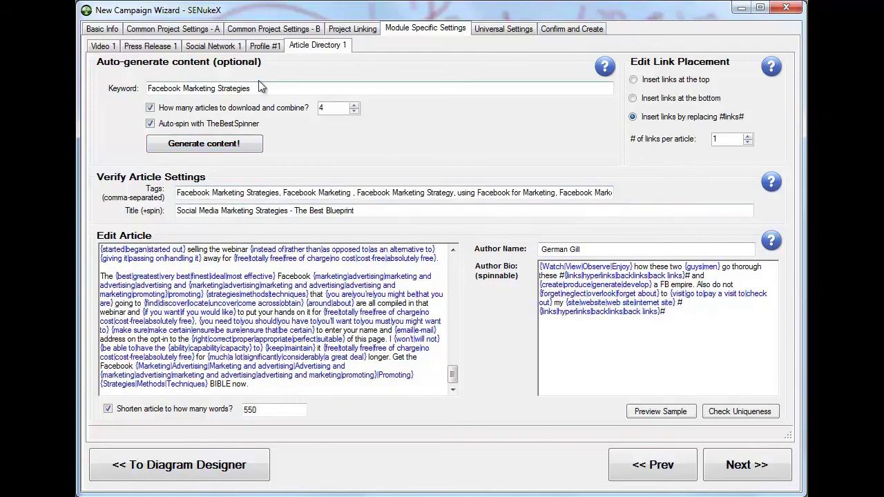
click(748, 472)
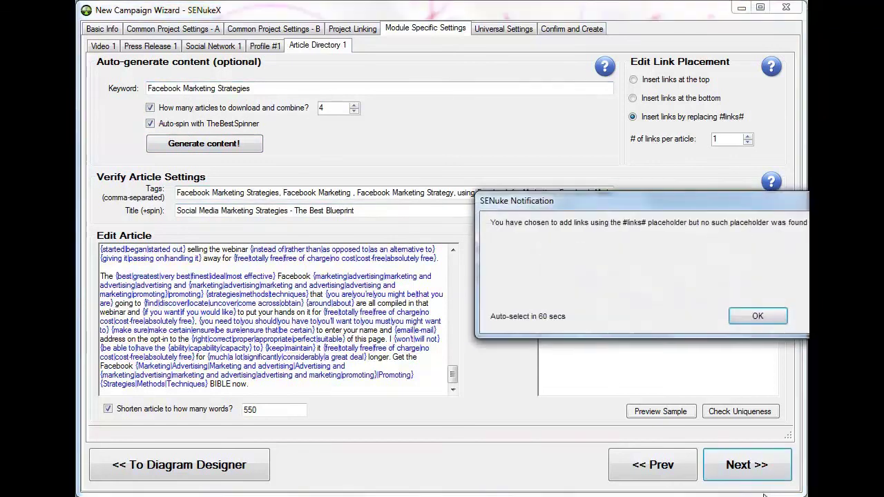
click(758, 316)
scroll(451, 361, up, 10)
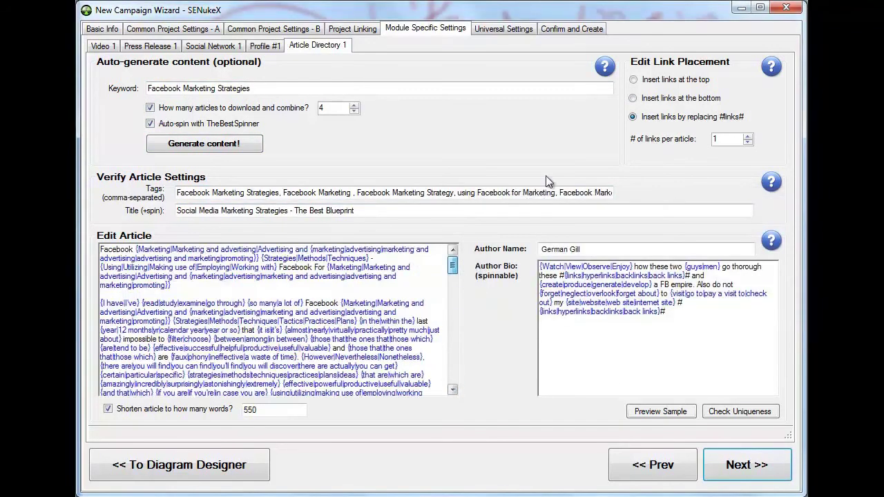
click(746, 470)
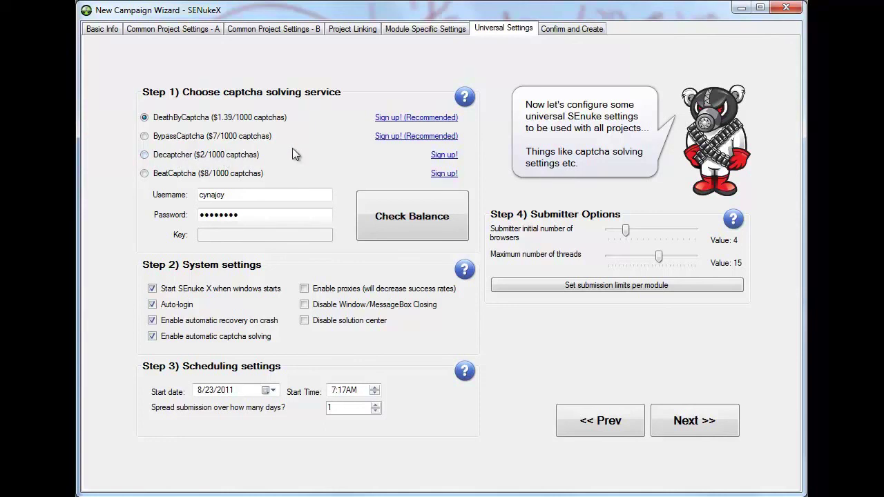
Step: Check the captcha account's remaining balance and close the balance report
click(419, 220)
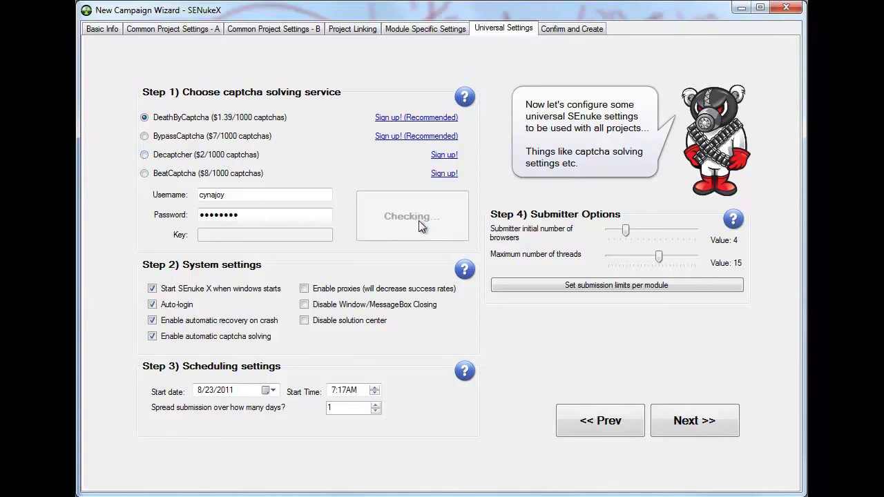
click(787, 324)
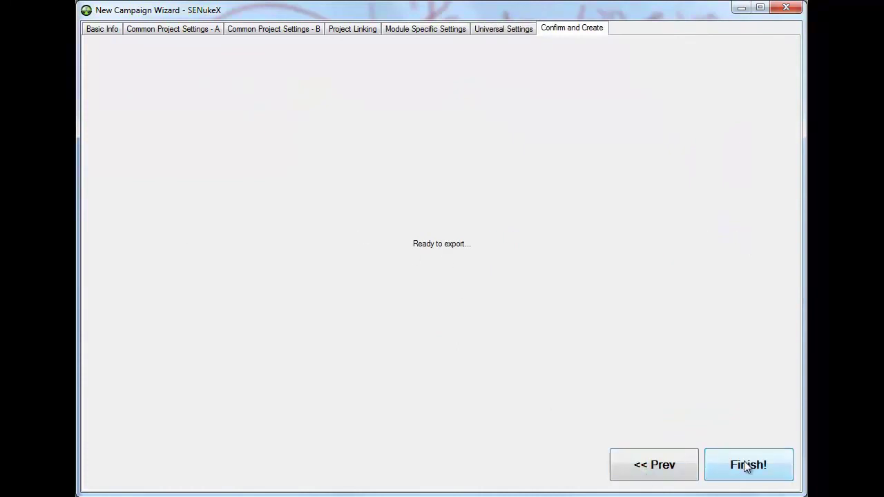
Step: Finish the wizard to create the campaign, then view FB Mark Strat Daily 2's projects
click(754, 469)
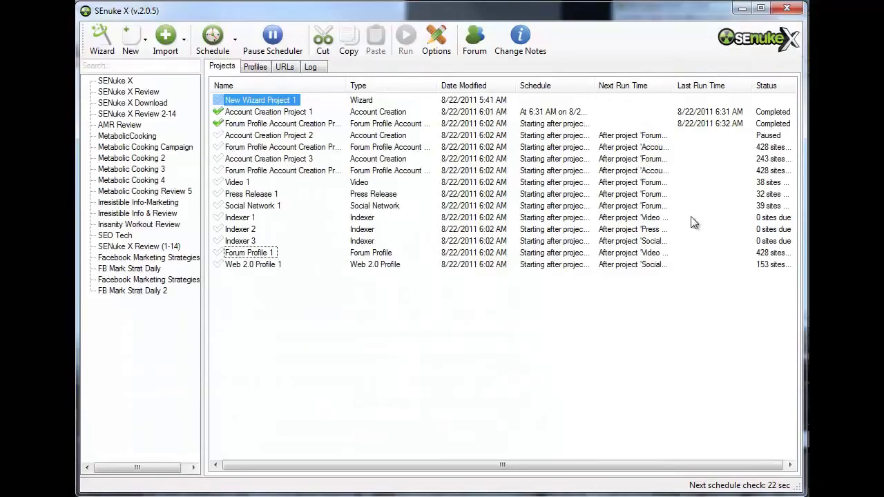
click(155, 291)
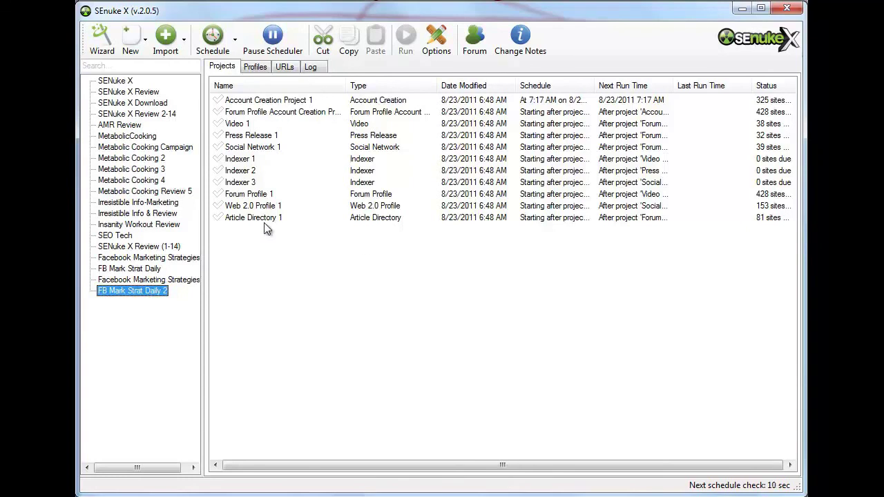
Step: Select the Facebook Marketing Strategies 2 campaign and enlarge its wizard window
click(118, 260)
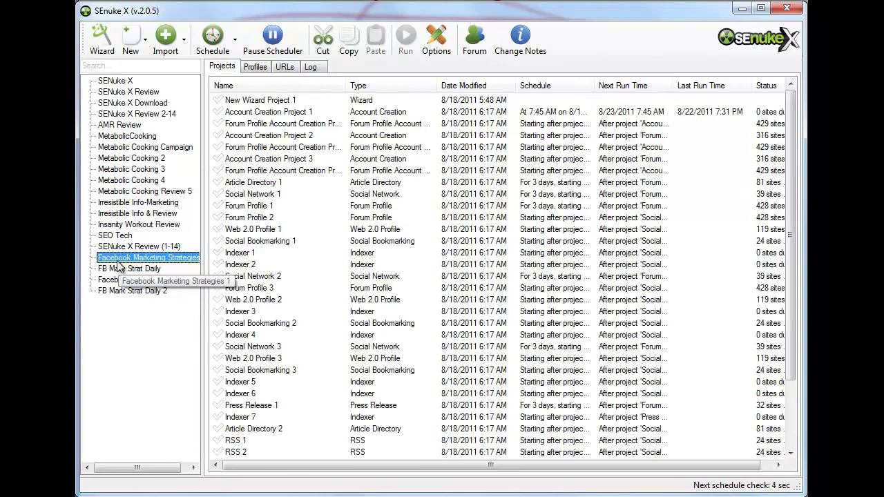
click(134, 269)
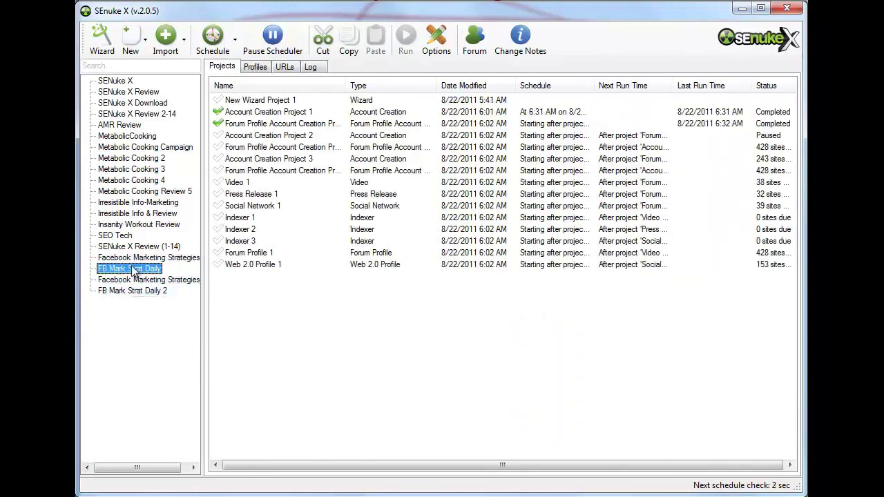
click(132, 258)
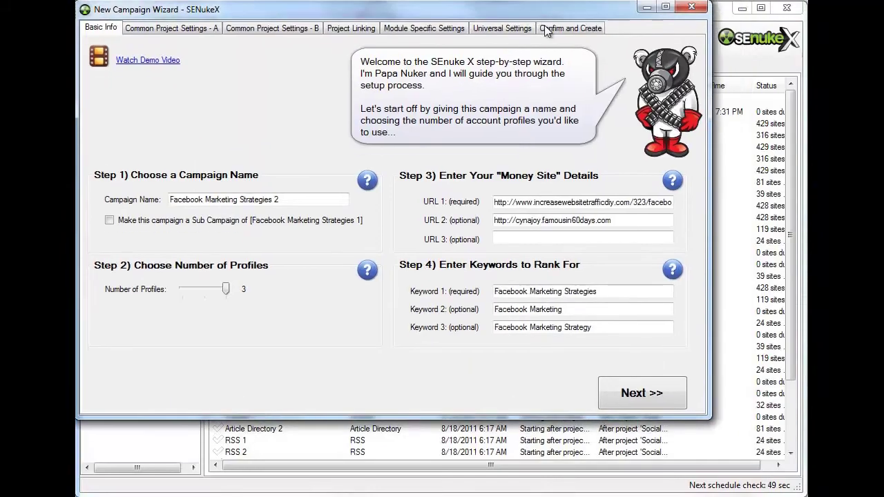
drag(700, 416, 805, 489)
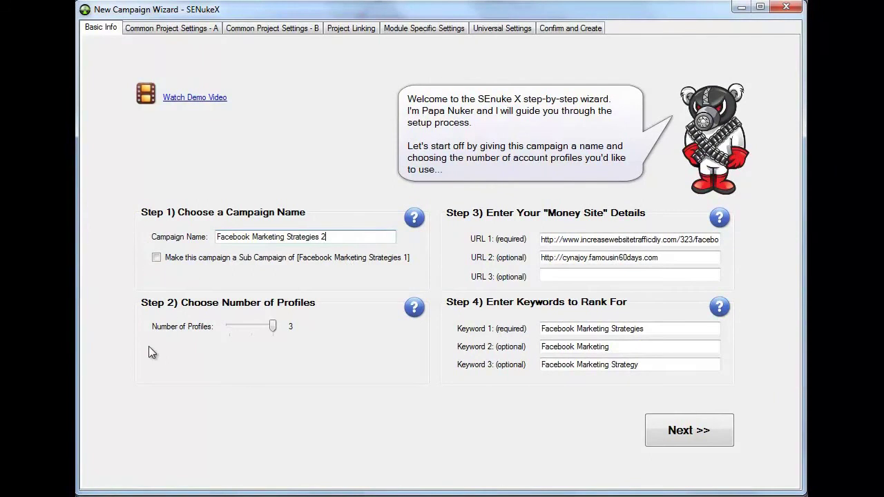
click(273, 327)
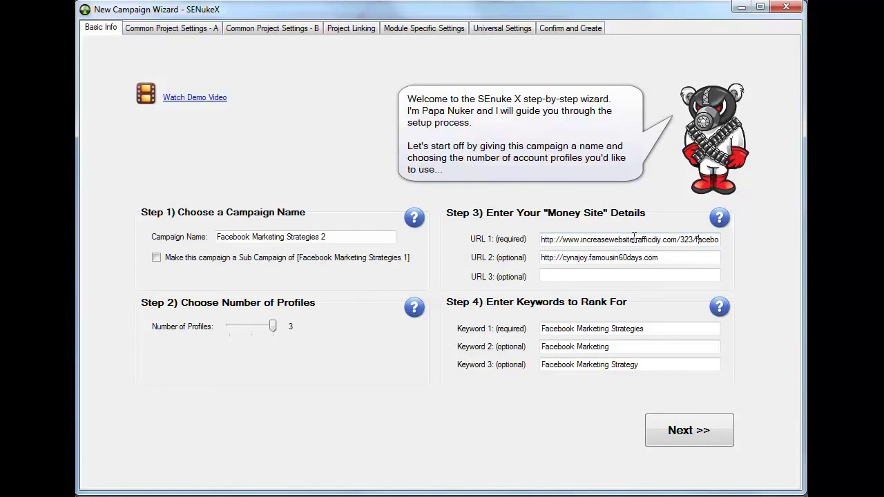
Step: Review the money-site URLs and keywords, then continue to common project settings
drag(695, 233, 467, 240)
drag(543, 257, 669, 257)
key(BackSpace)
key(ctrl+z)
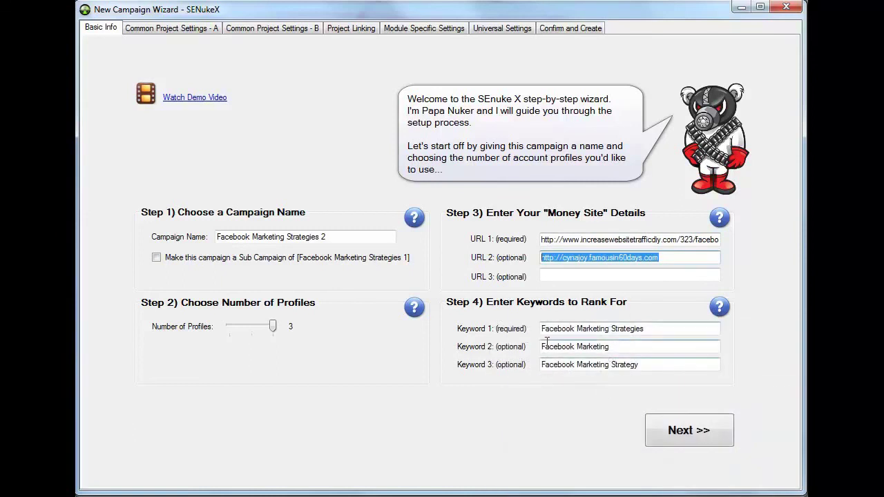
drag(660, 330, 530, 330)
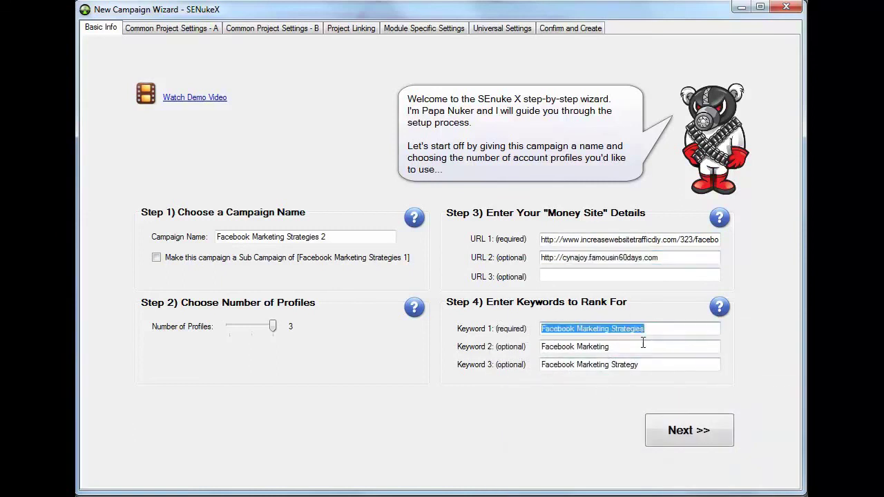
drag(643, 346, 414, 356)
click(680, 429)
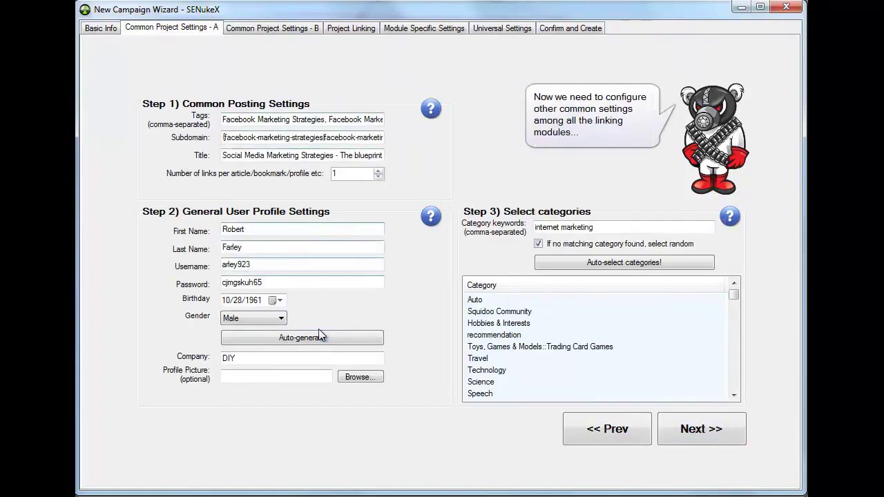
Step: Move to Common Project Settings - B and review the Author Bio and About Me text
click(705, 440)
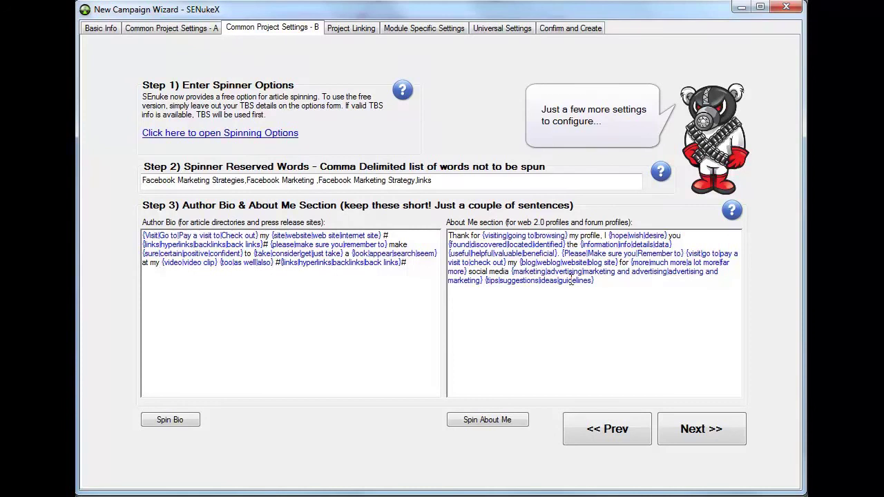
click(368, 286)
key(ctrl+a)
click(418, 283)
click(627, 301)
Step: On Project Linking, pick The Full Monty in the Templates browser, then cancel it
click(719, 432)
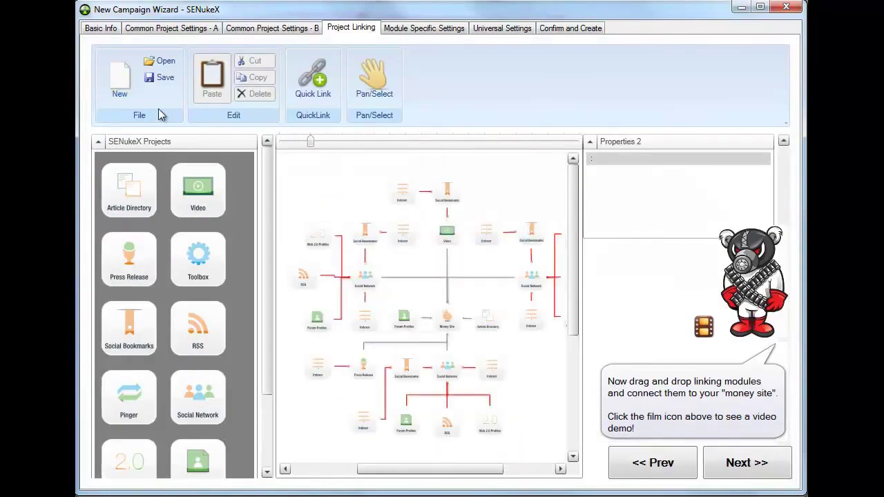
click(163, 64)
click(254, 261)
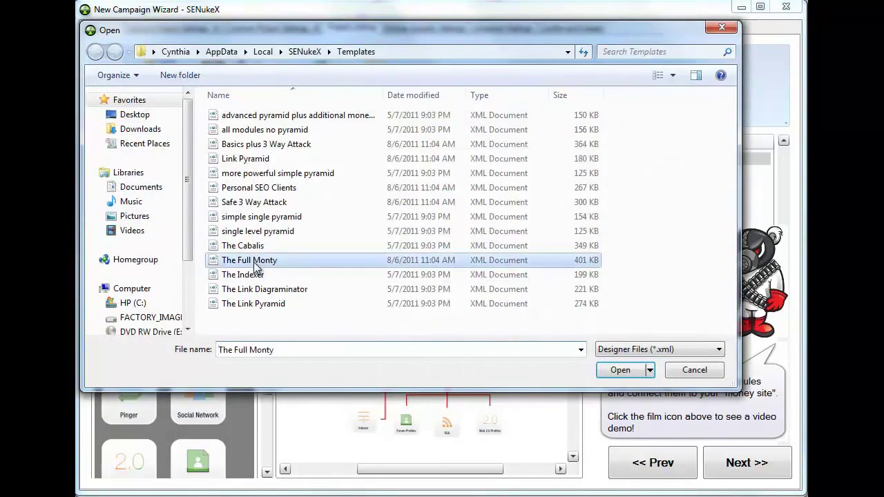
click(706, 377)
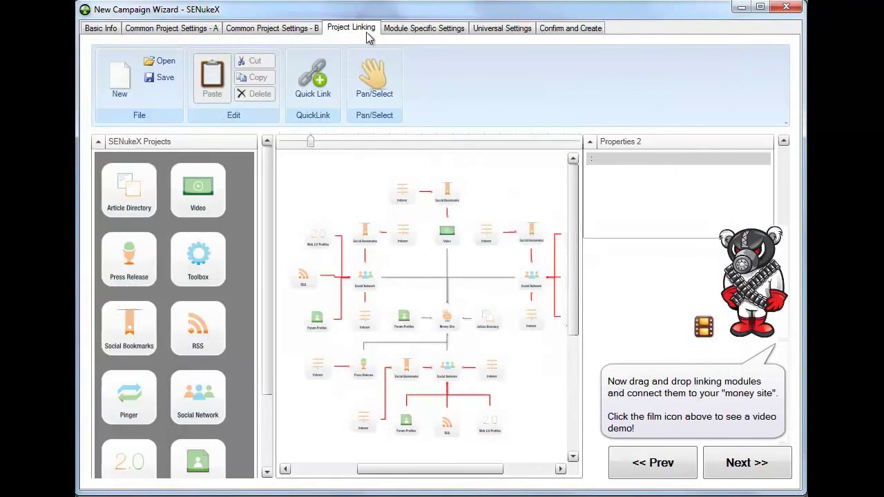
Step: Move the wizard window to the top-left and resize it to fill the screen
mouse_move(370, 10)
mouse_down()
mouse_move(341, 0)
mouse_move(203, 0)
mouse_up()
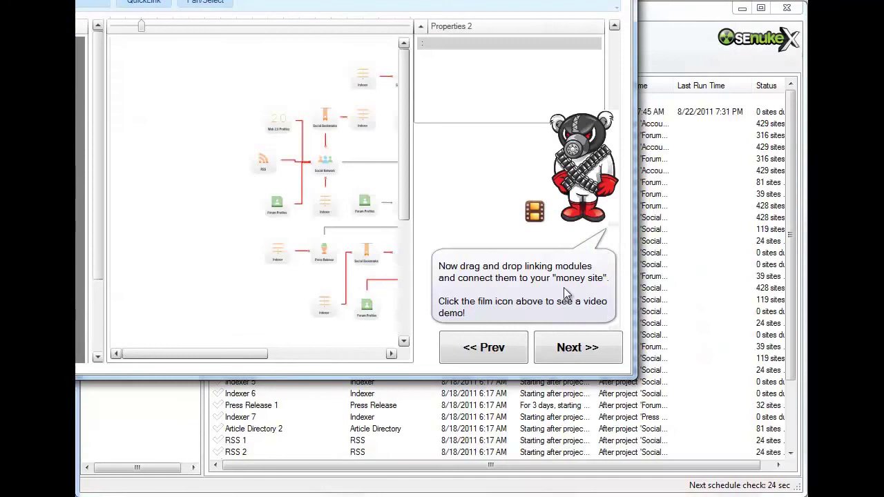
drag(632, 371, 804, 492)
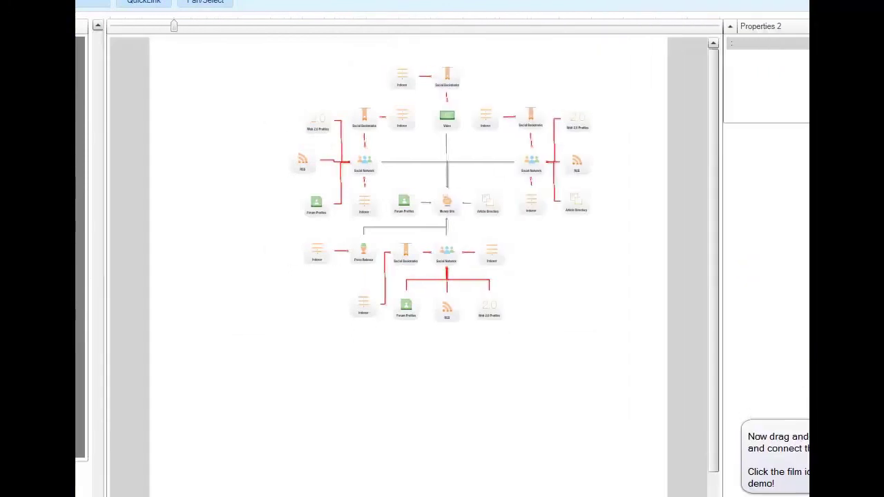